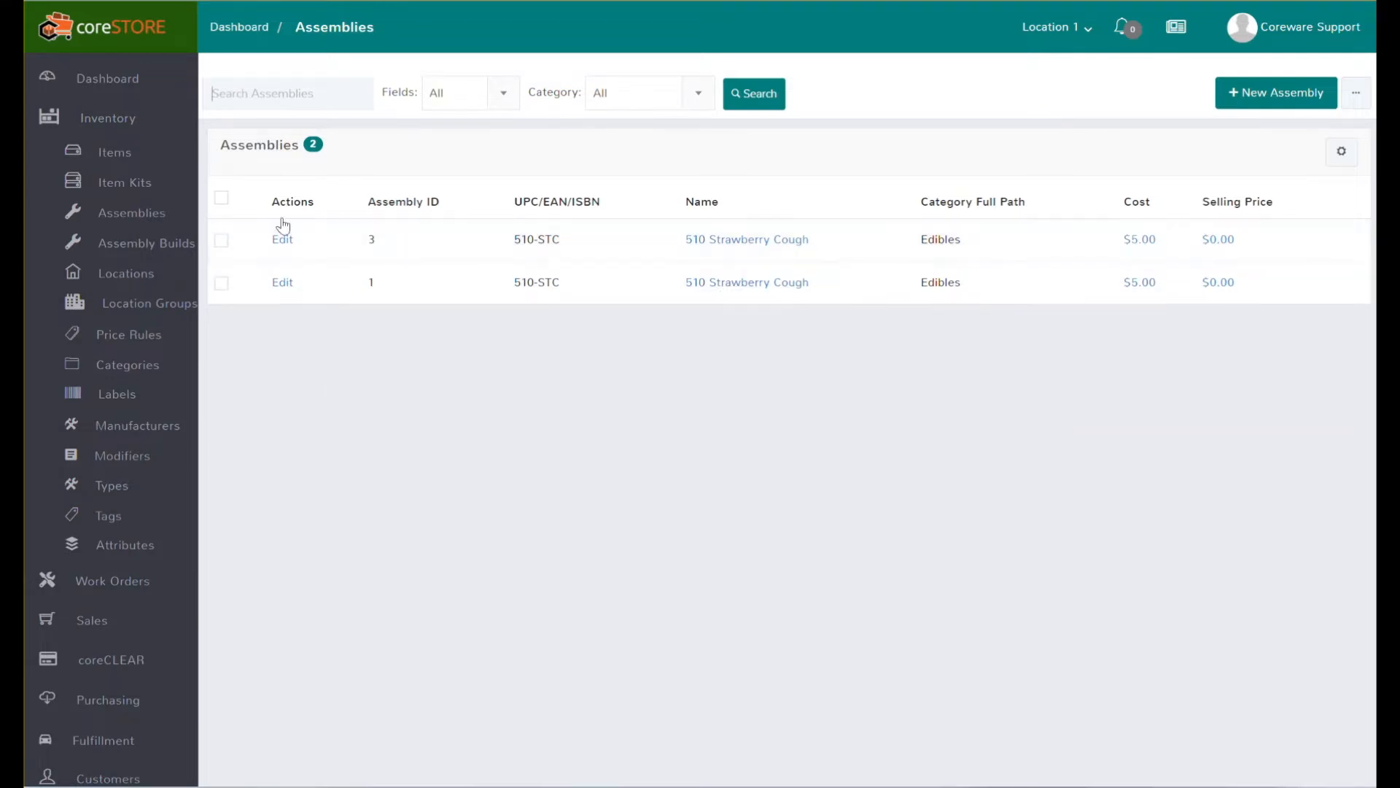
Review the component items of the 510 Strawberry Cough assembly with ID 3, and return to the assemblies list.
{"action": "left_click", "coordinate": [282, 243]}
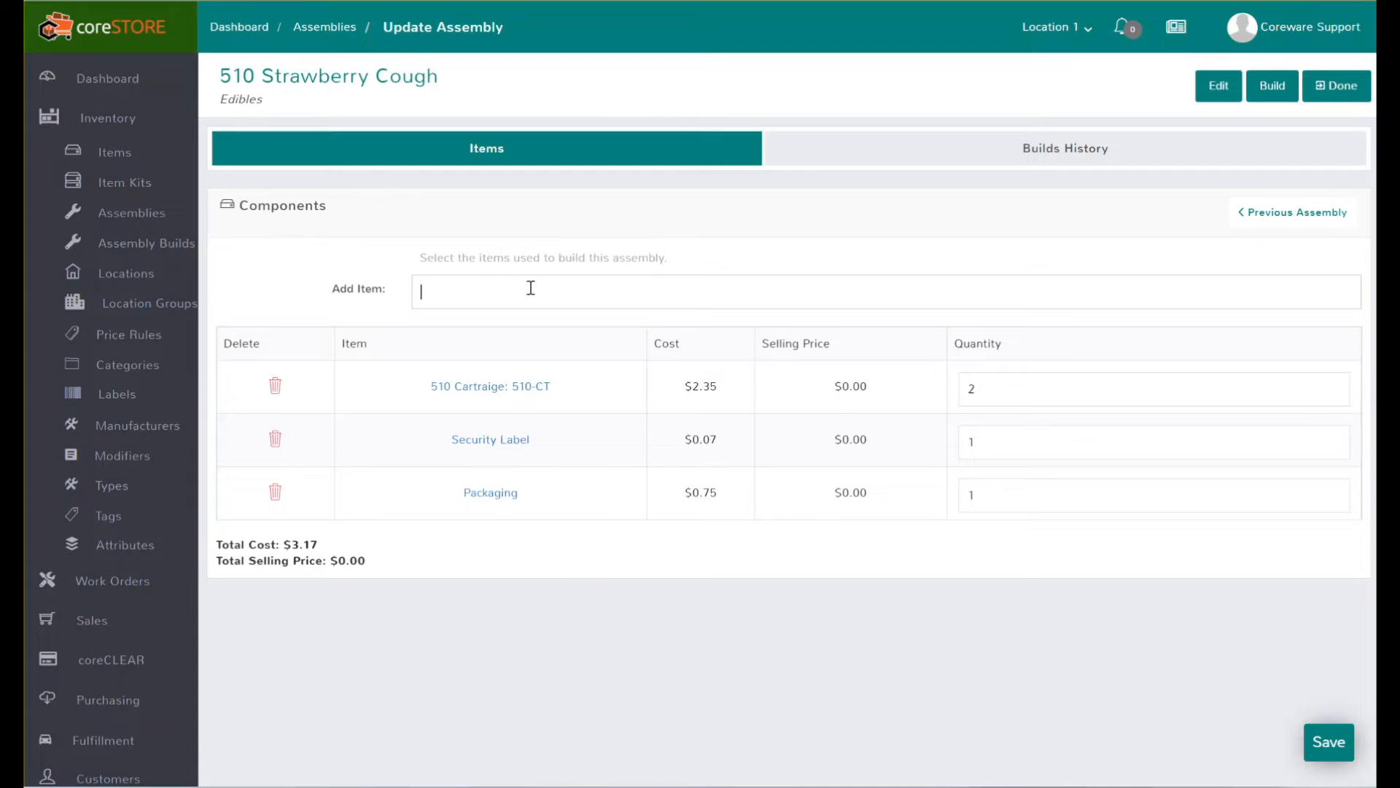
{"action": "left_click", "coordinate": [900, 306]}
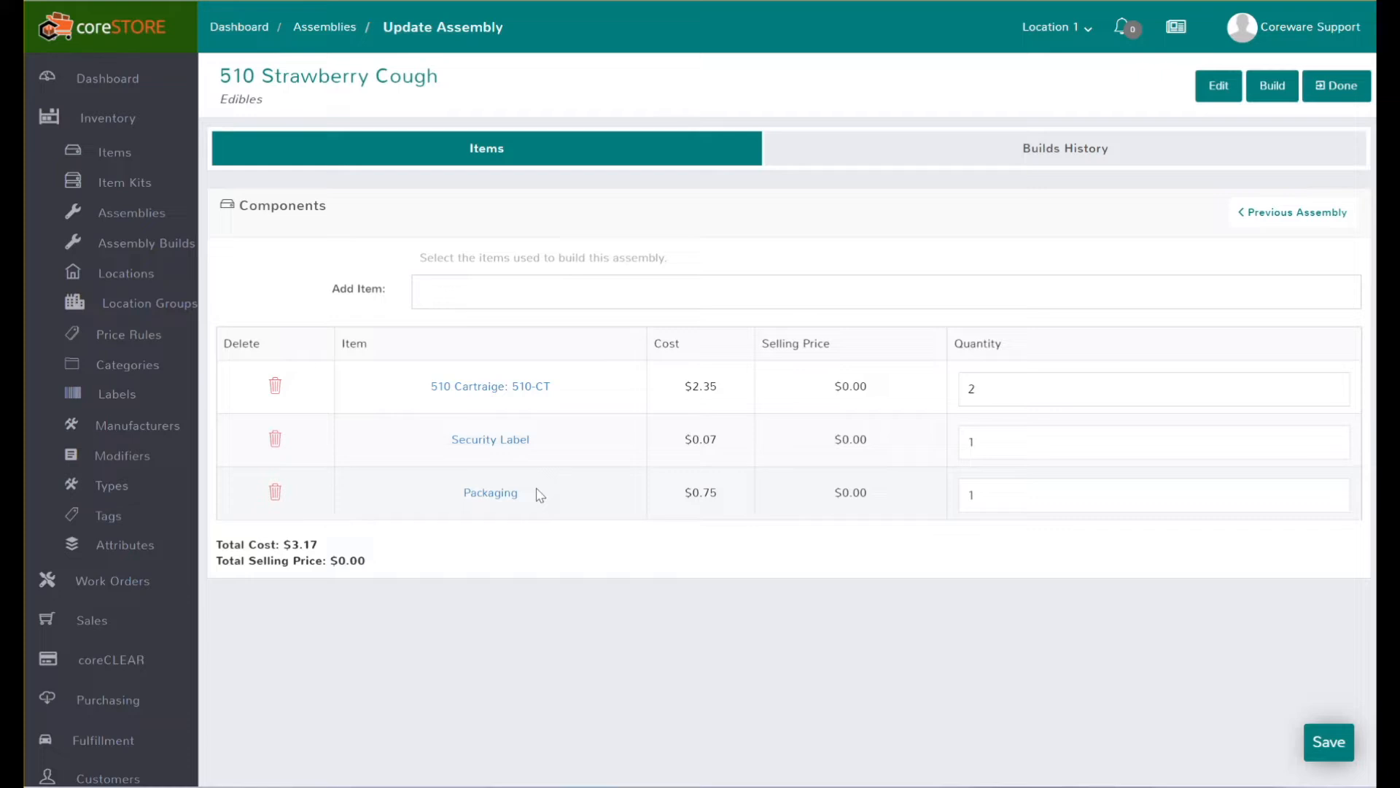
{"action": "left_click", "coordinate": [1352, 86]}
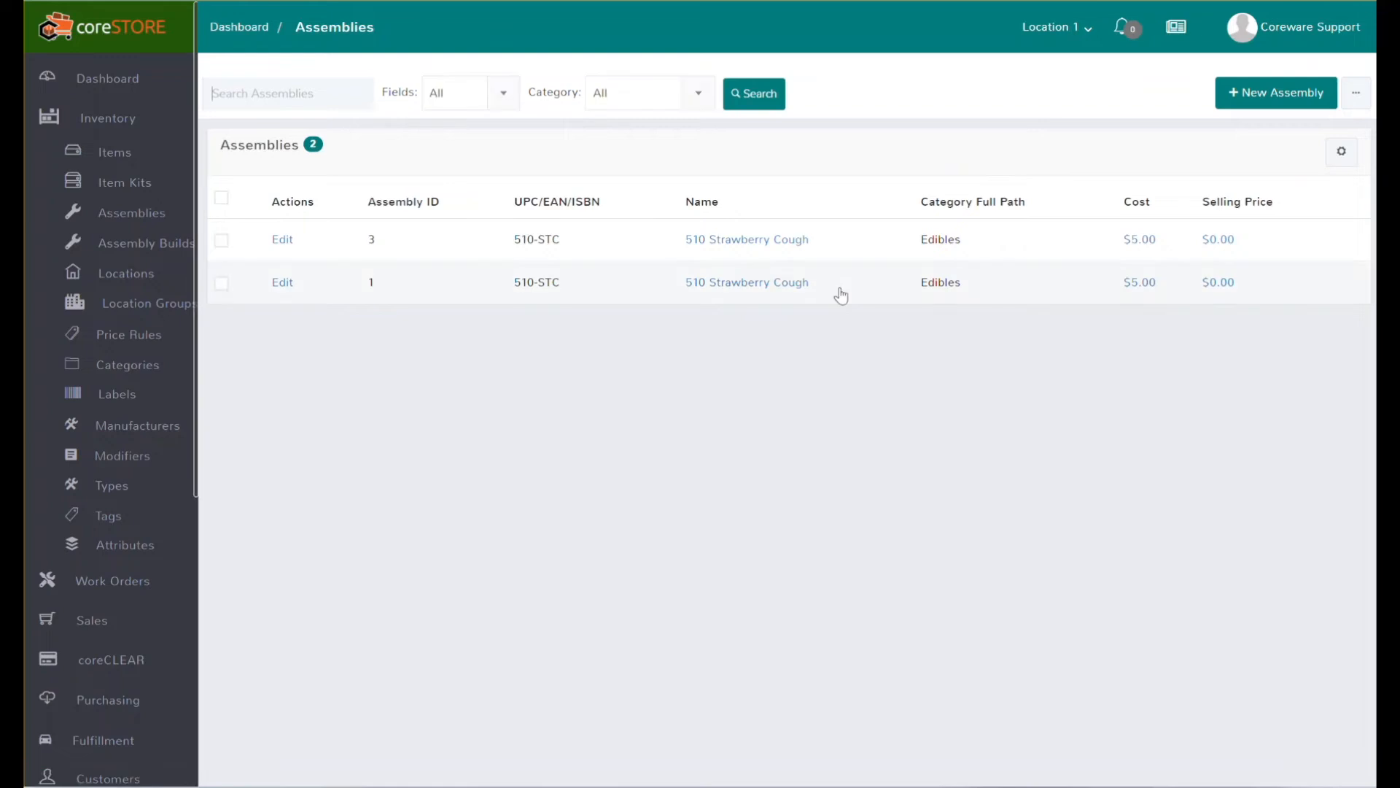
Review the assembly build statuses and the settings of the Preparing status, and return to the assemblies list.
{"action": "left_click", "coordinate": [1357, 98]}
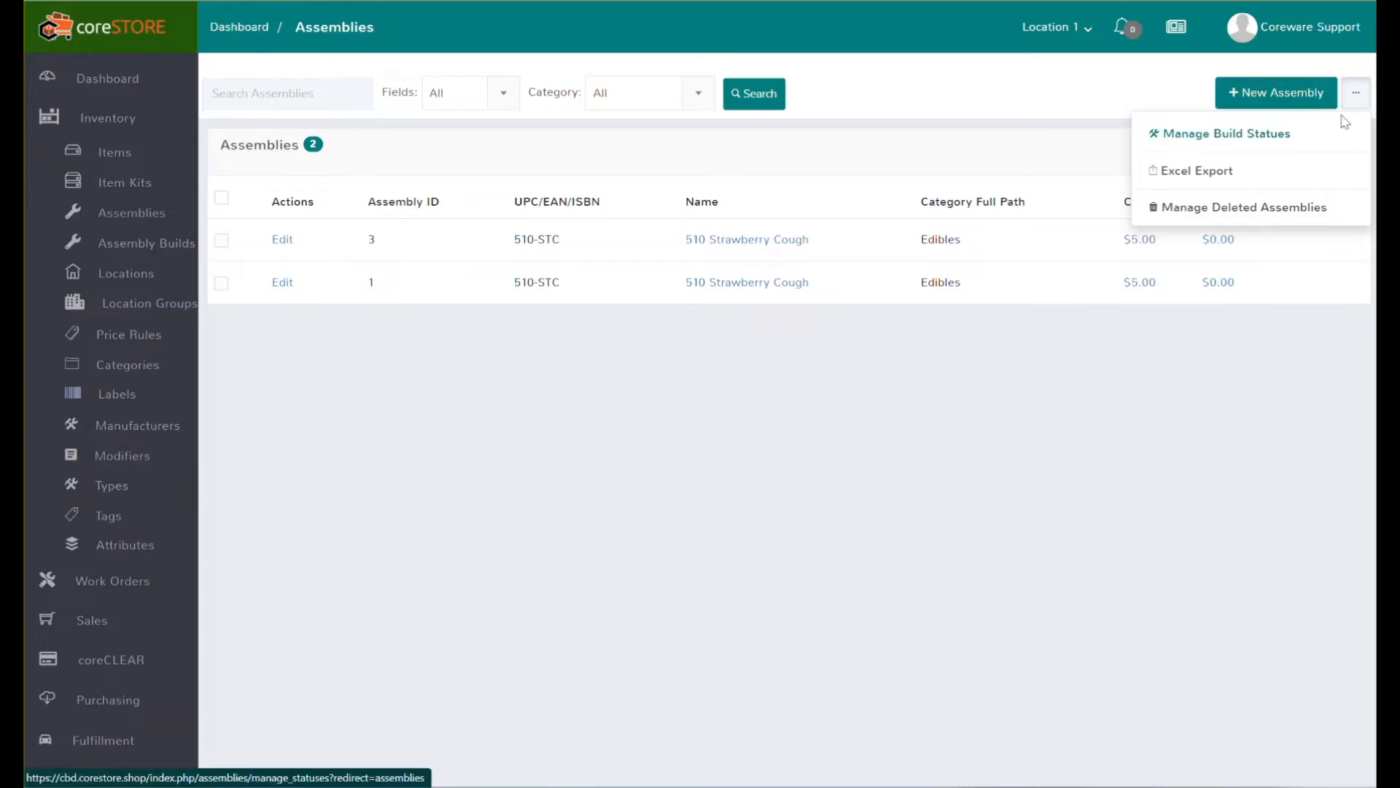
{"action": "left_click", "coordinate": [1234, 138]}
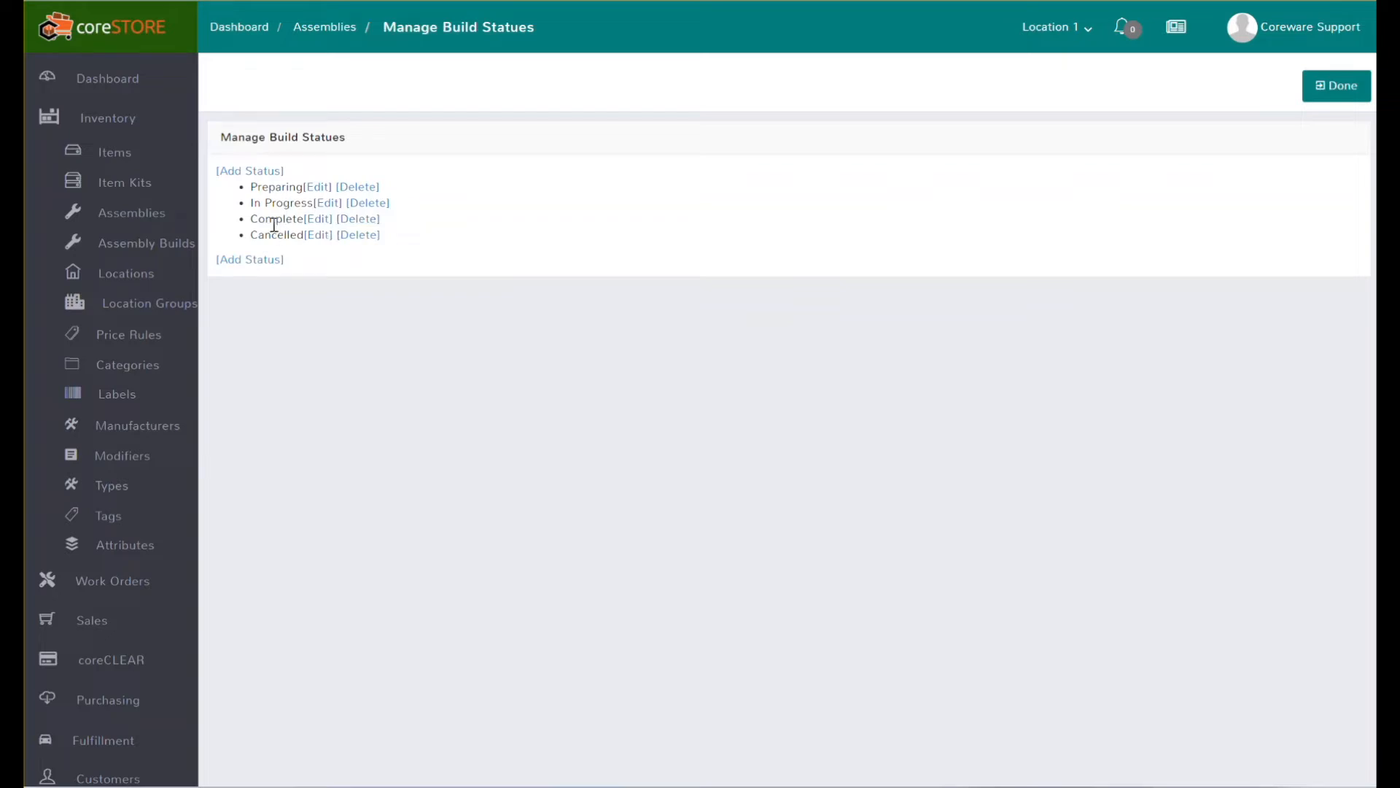
{"action": "left_click", "coordinate": [312, 191]}
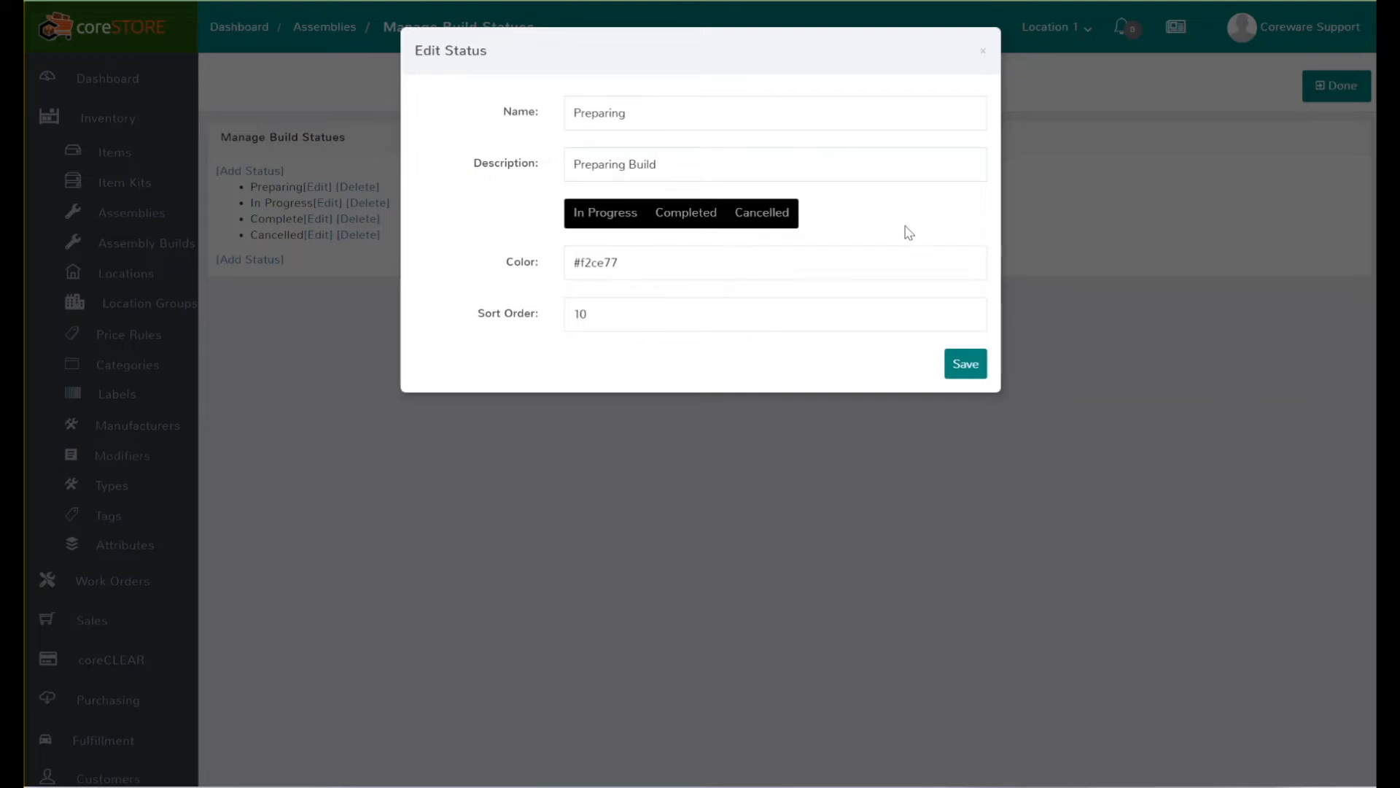
{"action": "left_click", "coordinate": [980, 50]}
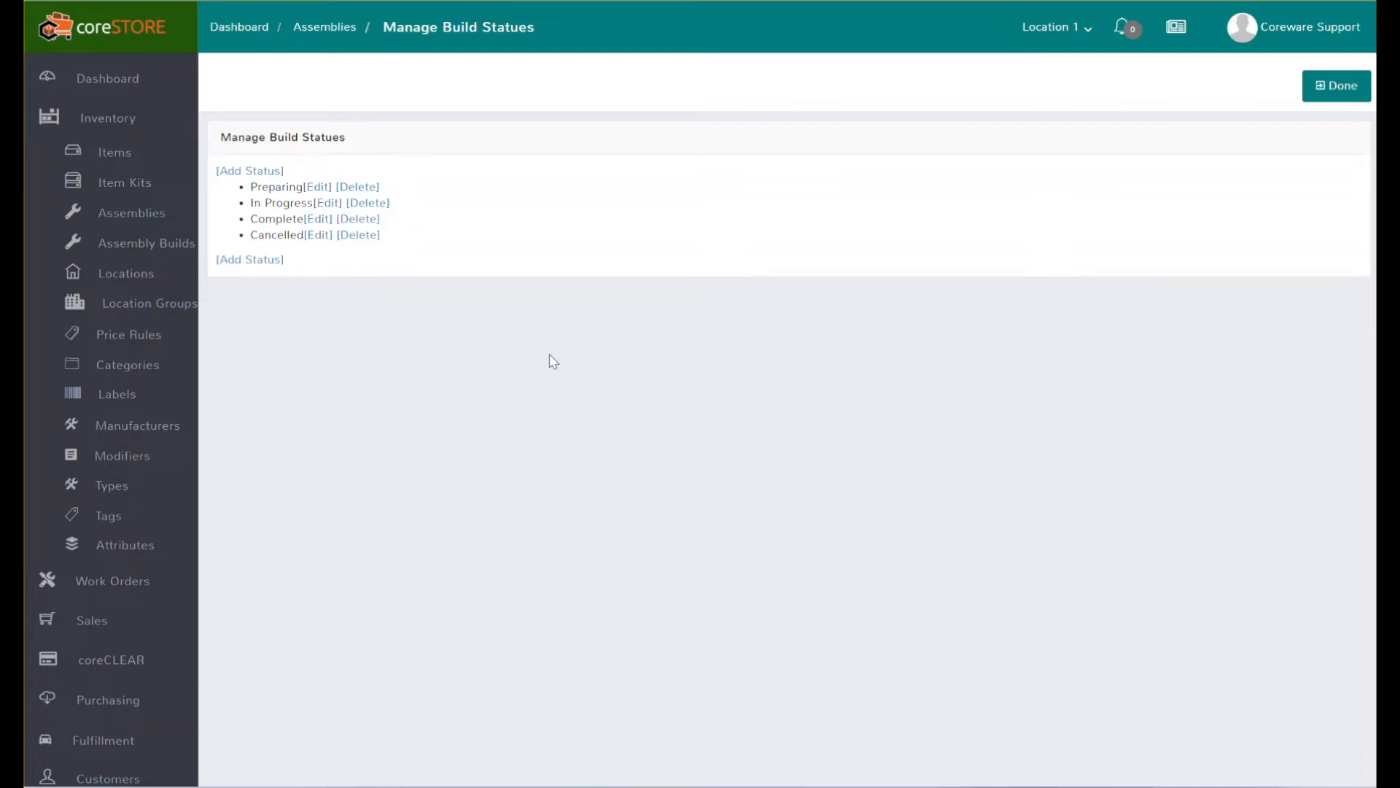
{"action": "left_click", "coordinate": [1337, 87]}
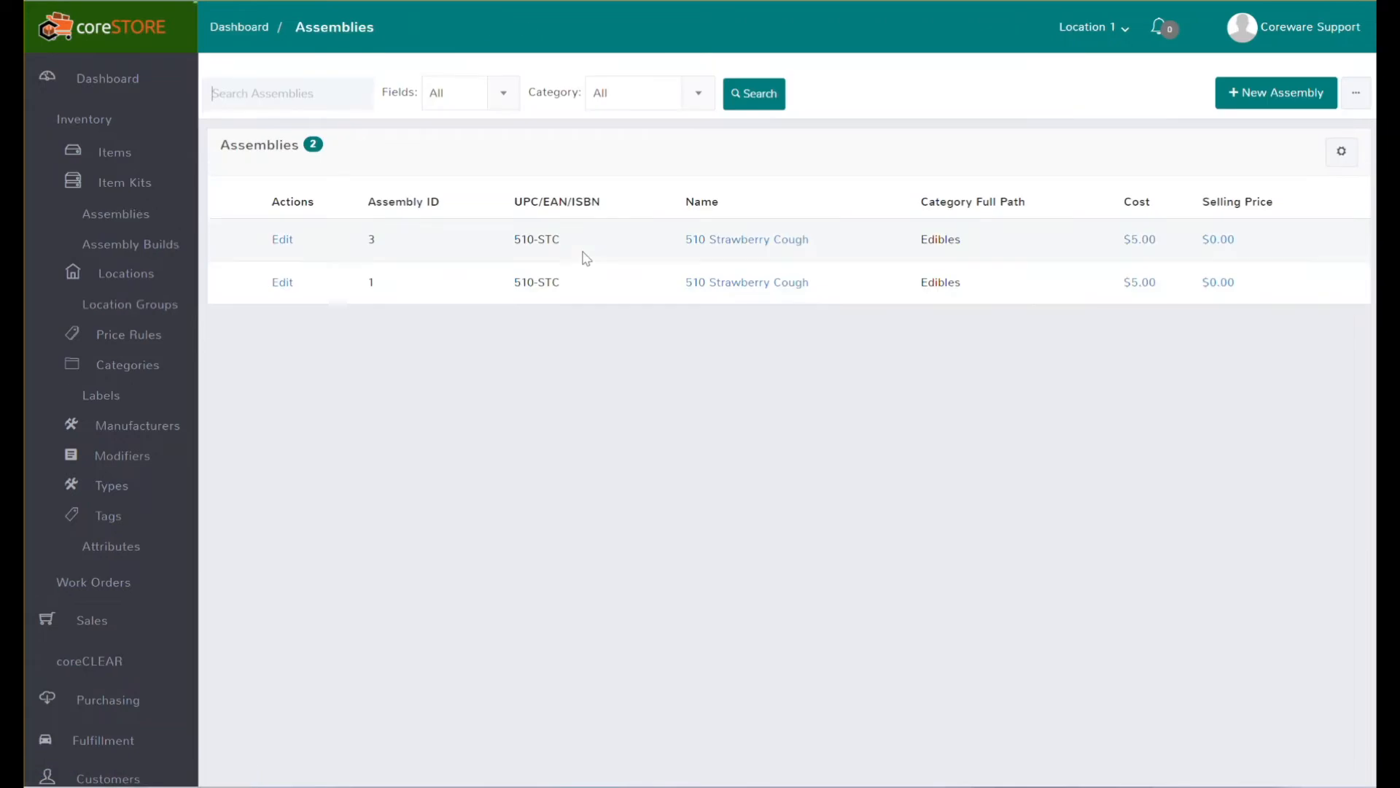
{"action": "left_click", "coordinate": [221, 240]}
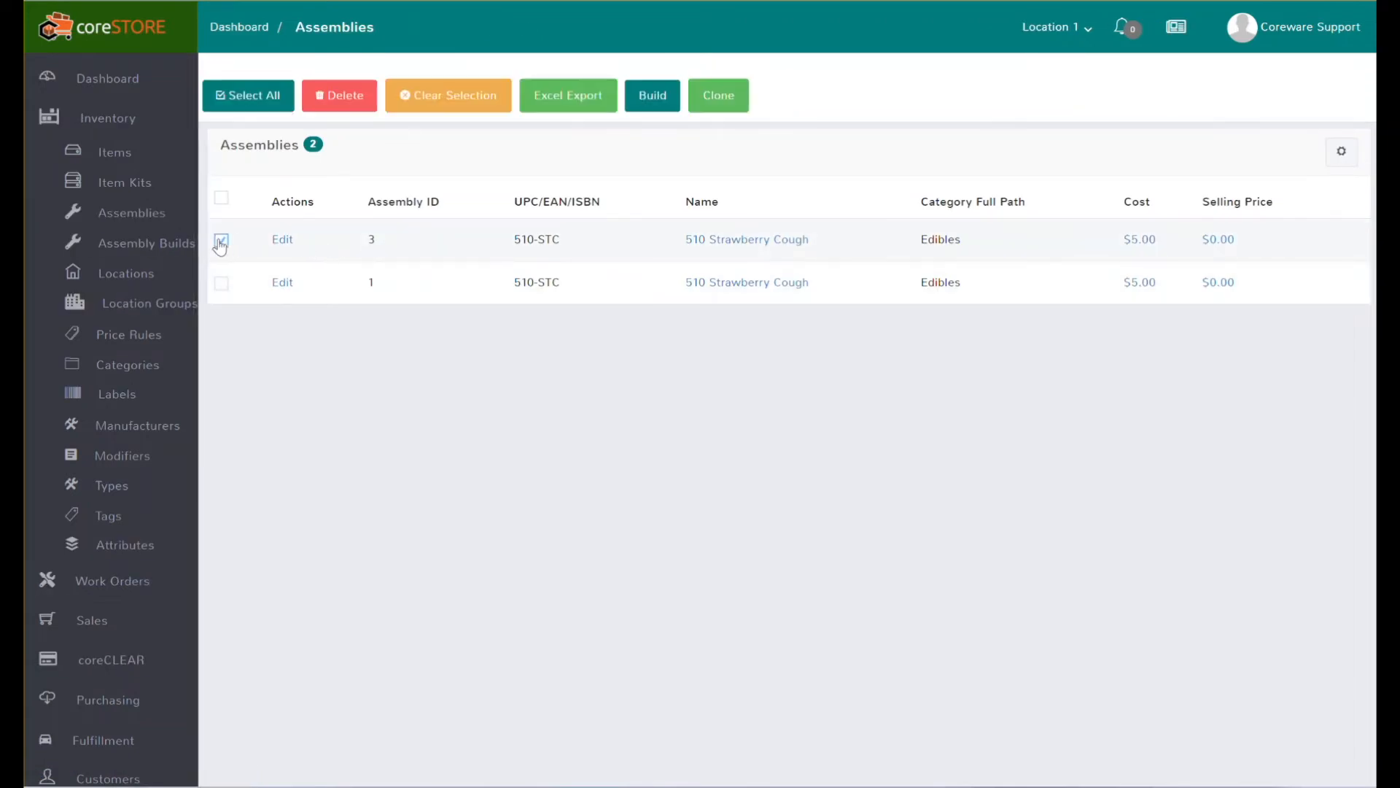
{"action": "left_click", "coordinate": [653, 94]}
{"action": "left_click", "coordinate": [605, 161]}
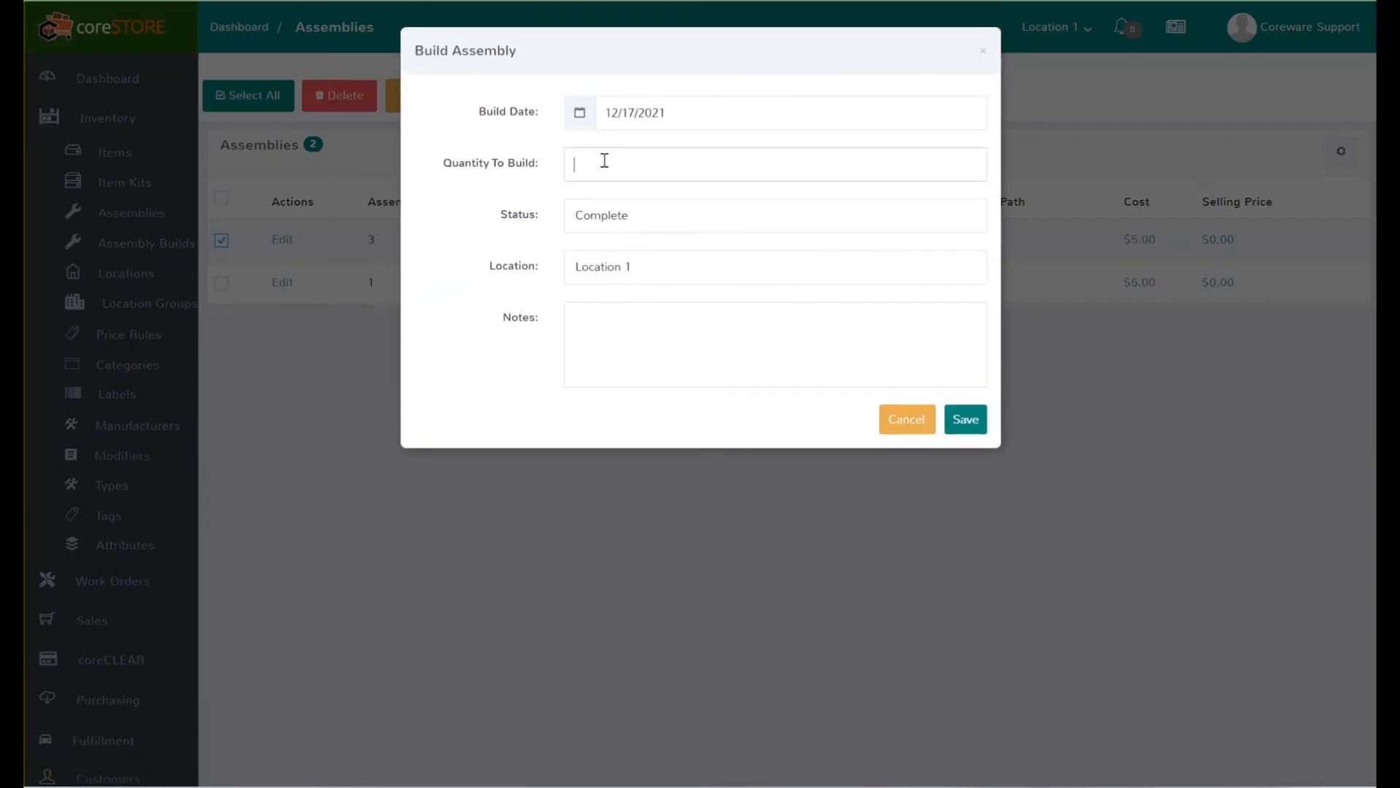
{"action": "type", "text": "2"}
{"action": "left_click", "coordinate": [901, 423]}
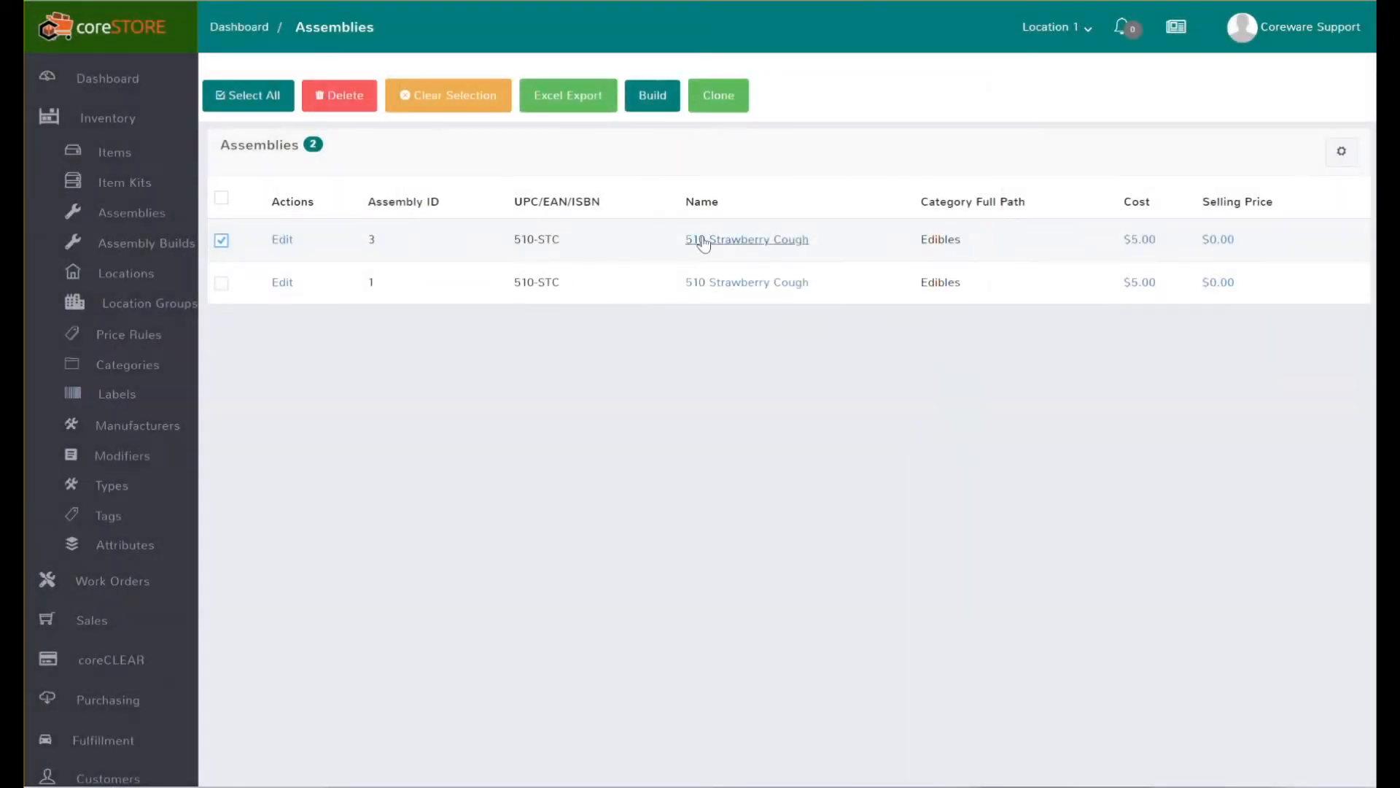
Set the committed quantity of the Packaging component in assembly 3 to 0 and save the item.
{"action": "left_click", "coordinate": [278, 235]}
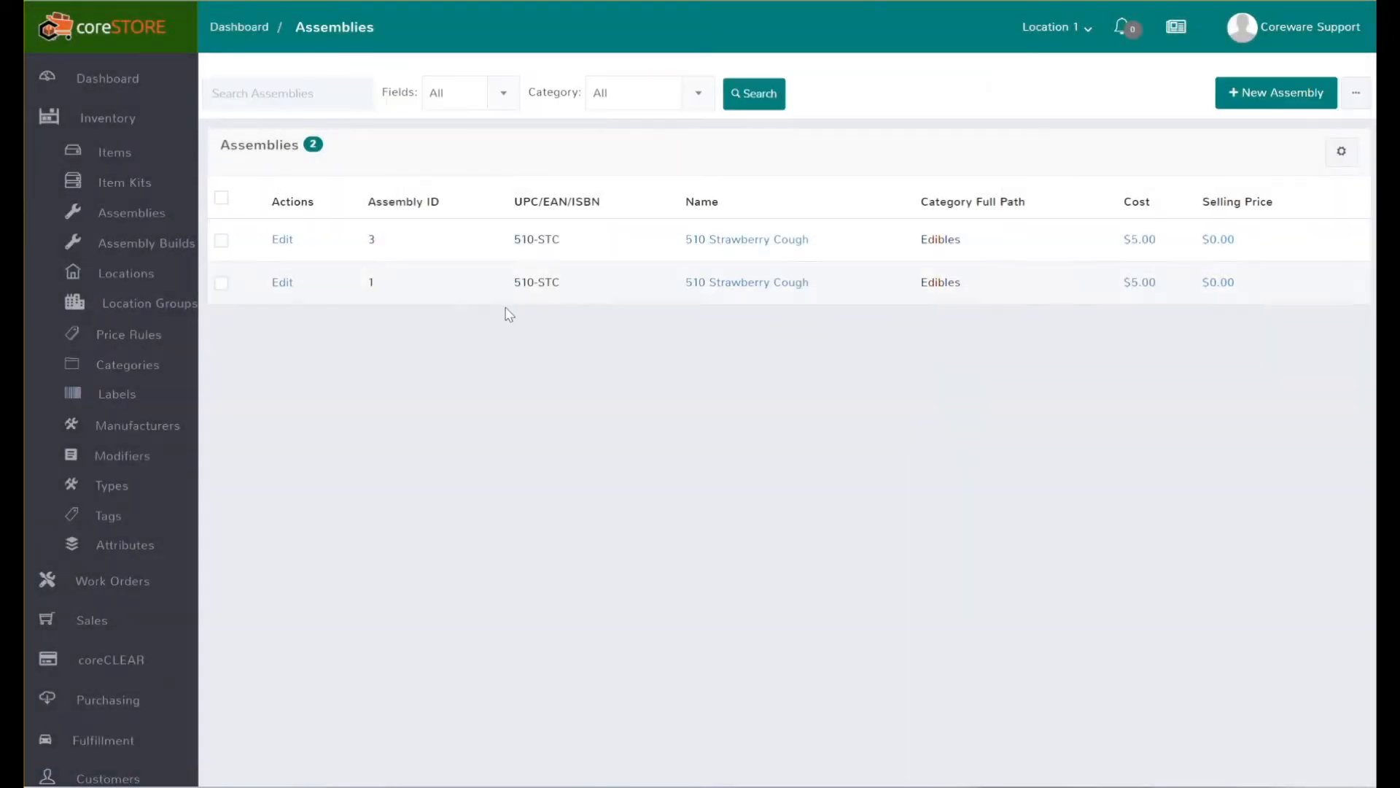
{"action": "left_click", "coordinate": [282, 240]}
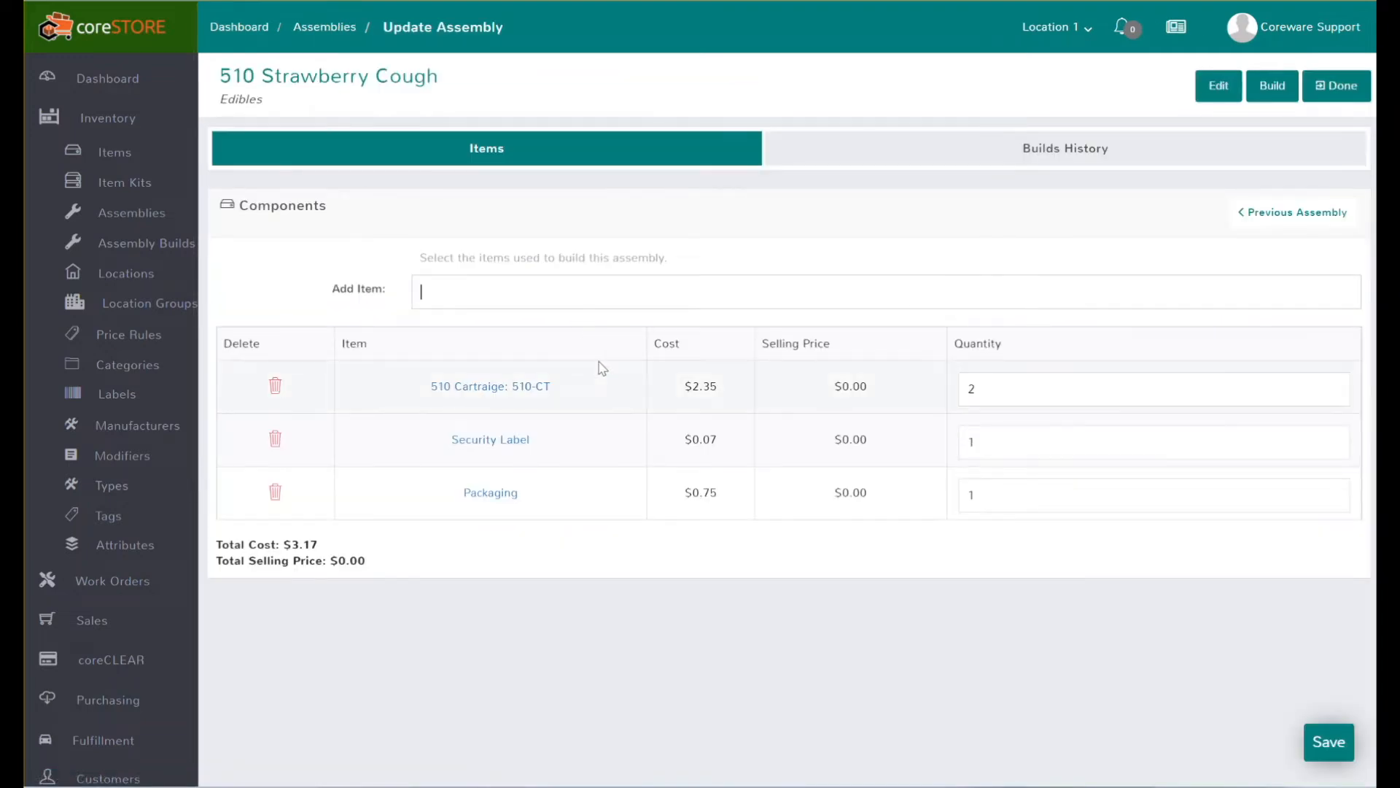
{"action": "left_click", "coordinate": [492, 495]}
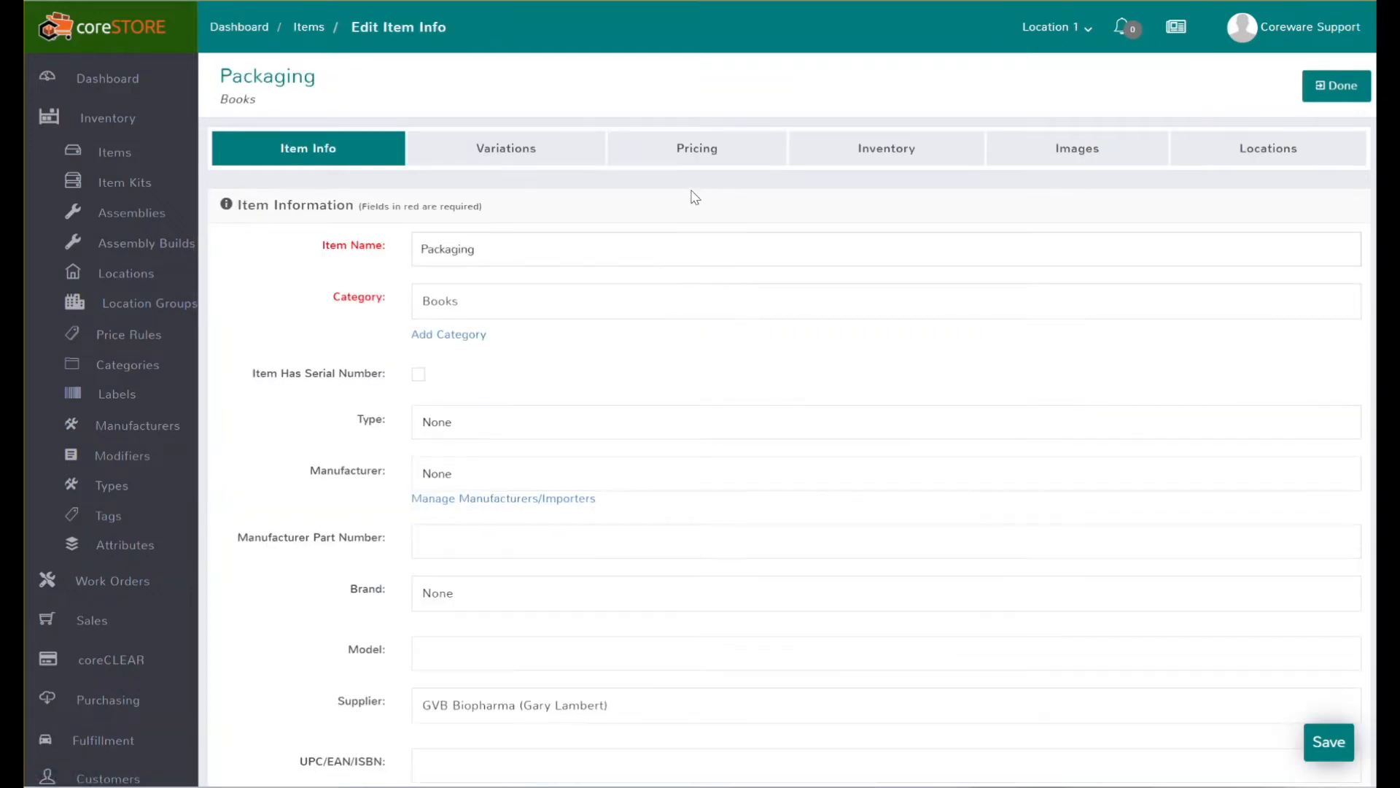
{"action": "left_click", "coordinate": [861, 163]}
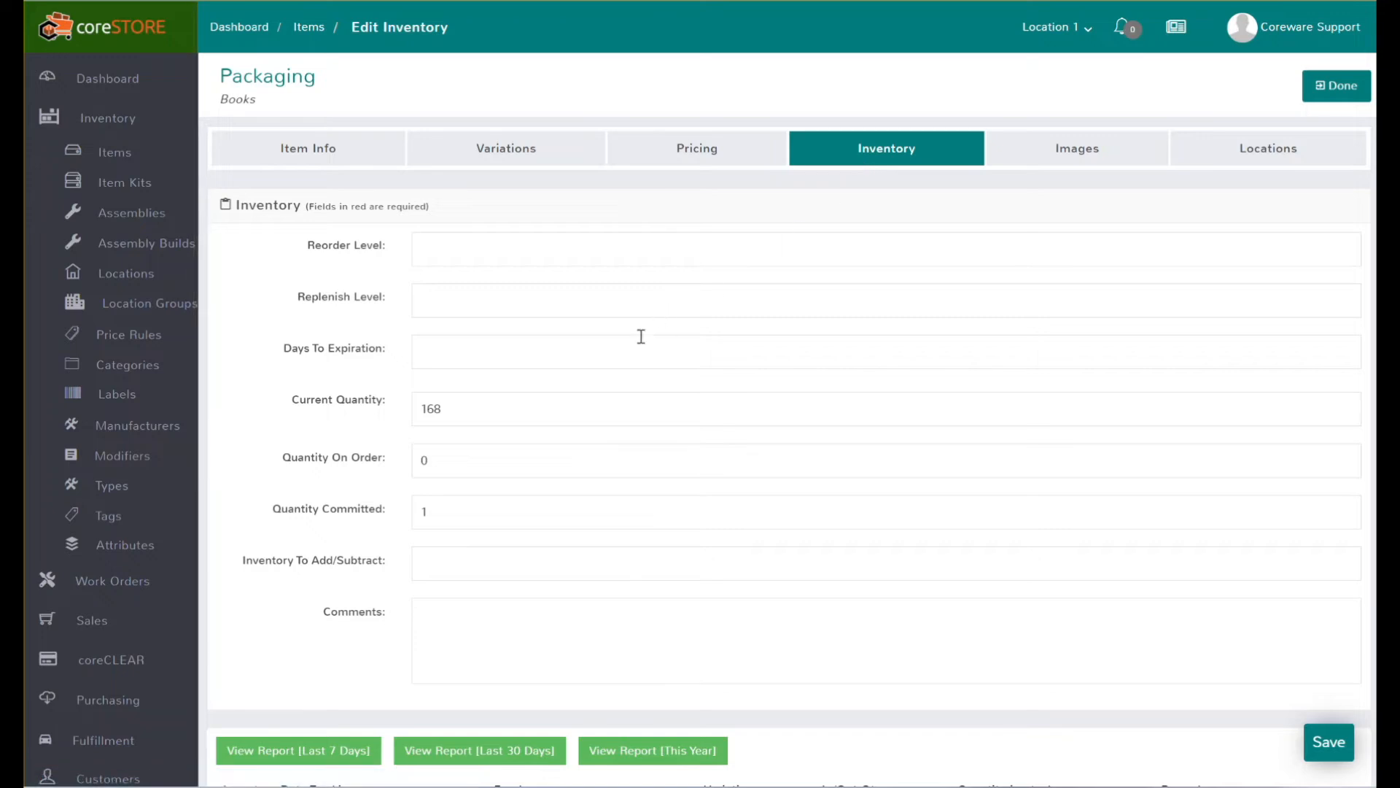
{"action": "double_click", "coordinate": [435, 517]}
{"action": "type", "text": "0"}
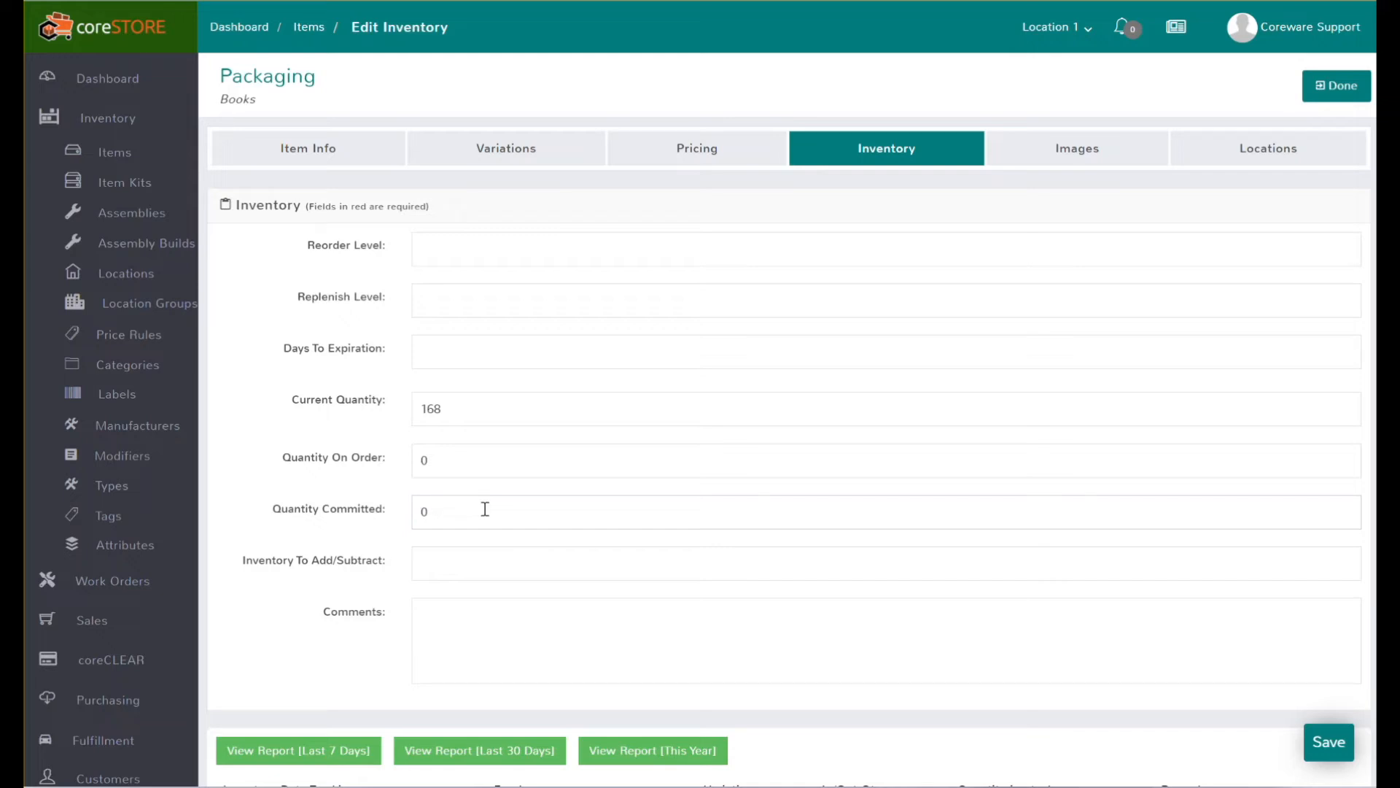
{"action": "left_click", "coordinate": [1327, 742]}
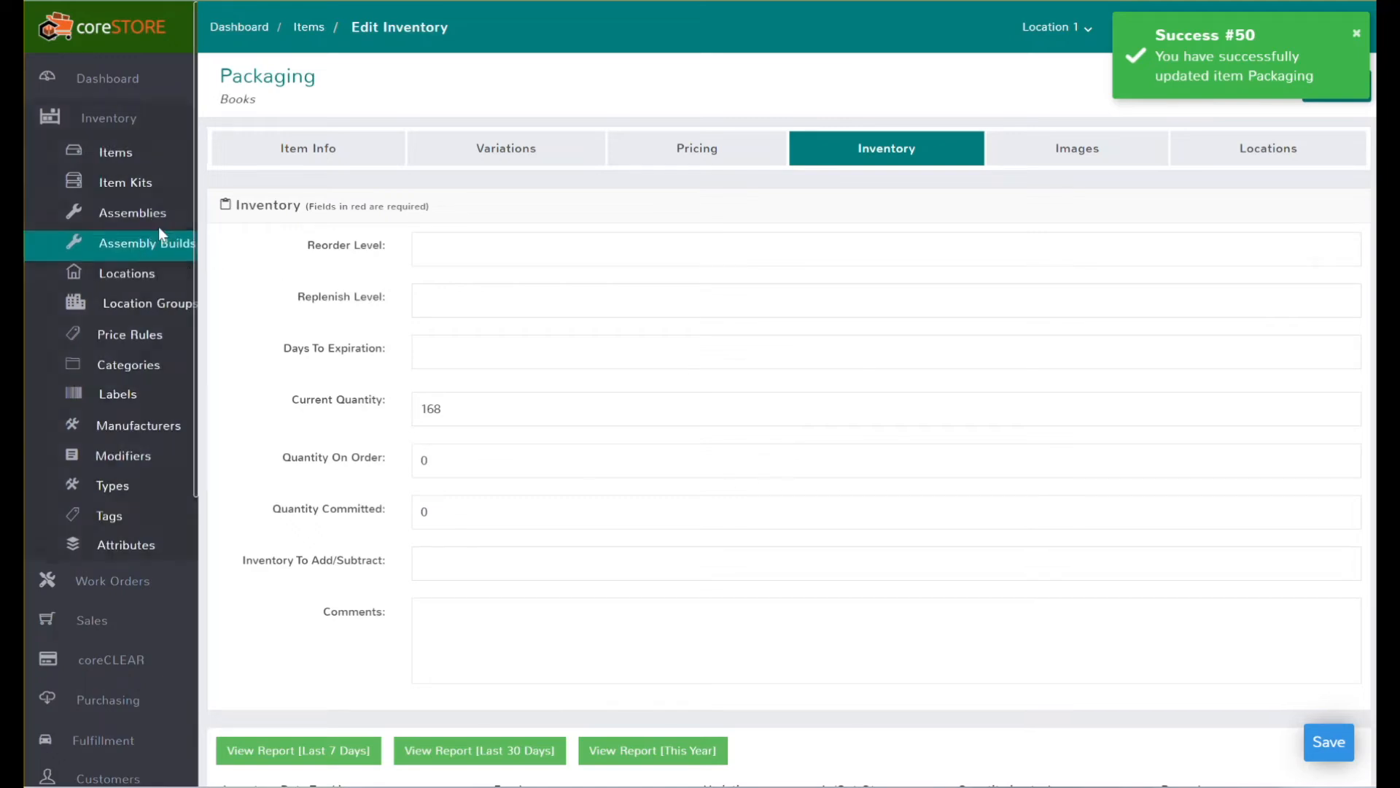
Check the inventory levels of the 510 Strawberry Cough item from the assemblies list.
{"action": "left_click", "coordinate": [138, 221]}
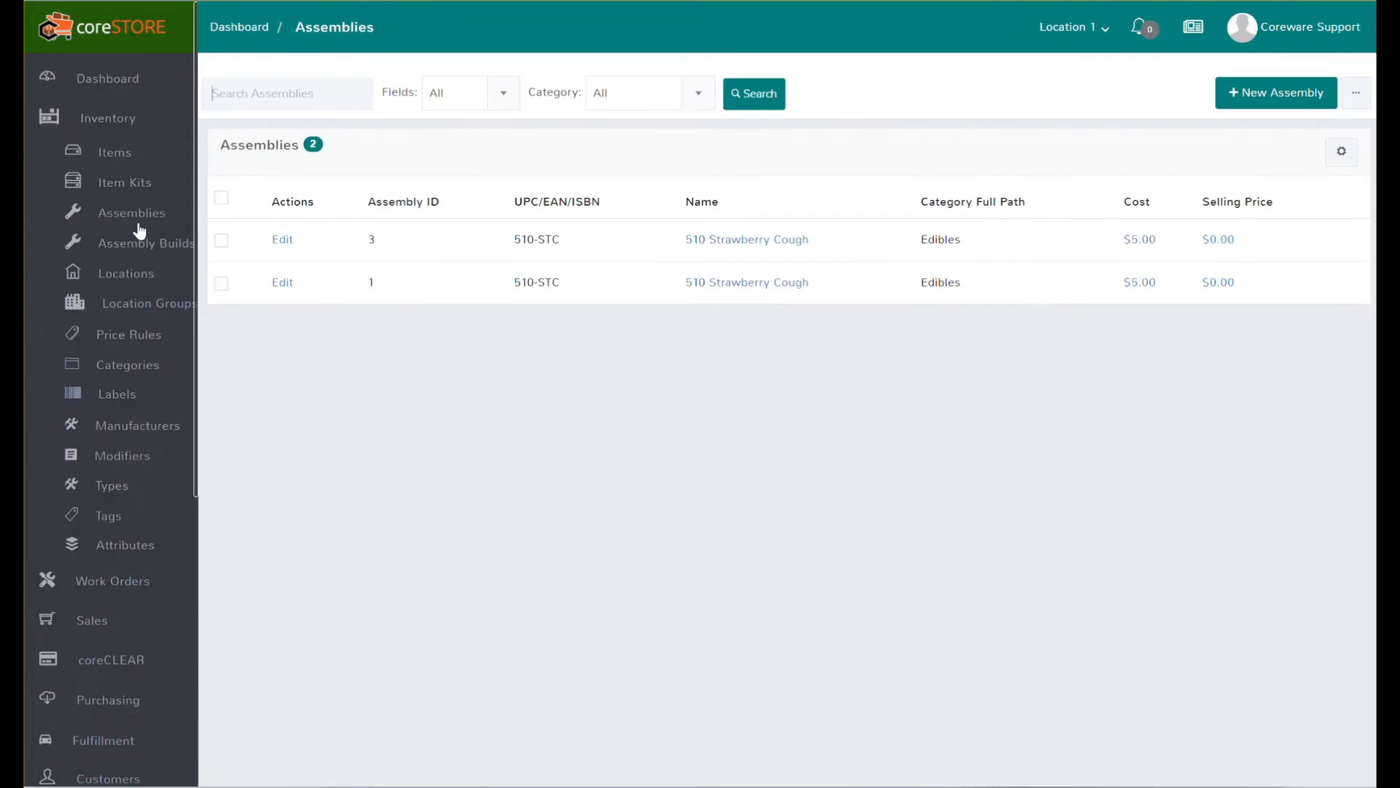
{"action": "left_click", "coordinate": [221, 240]}
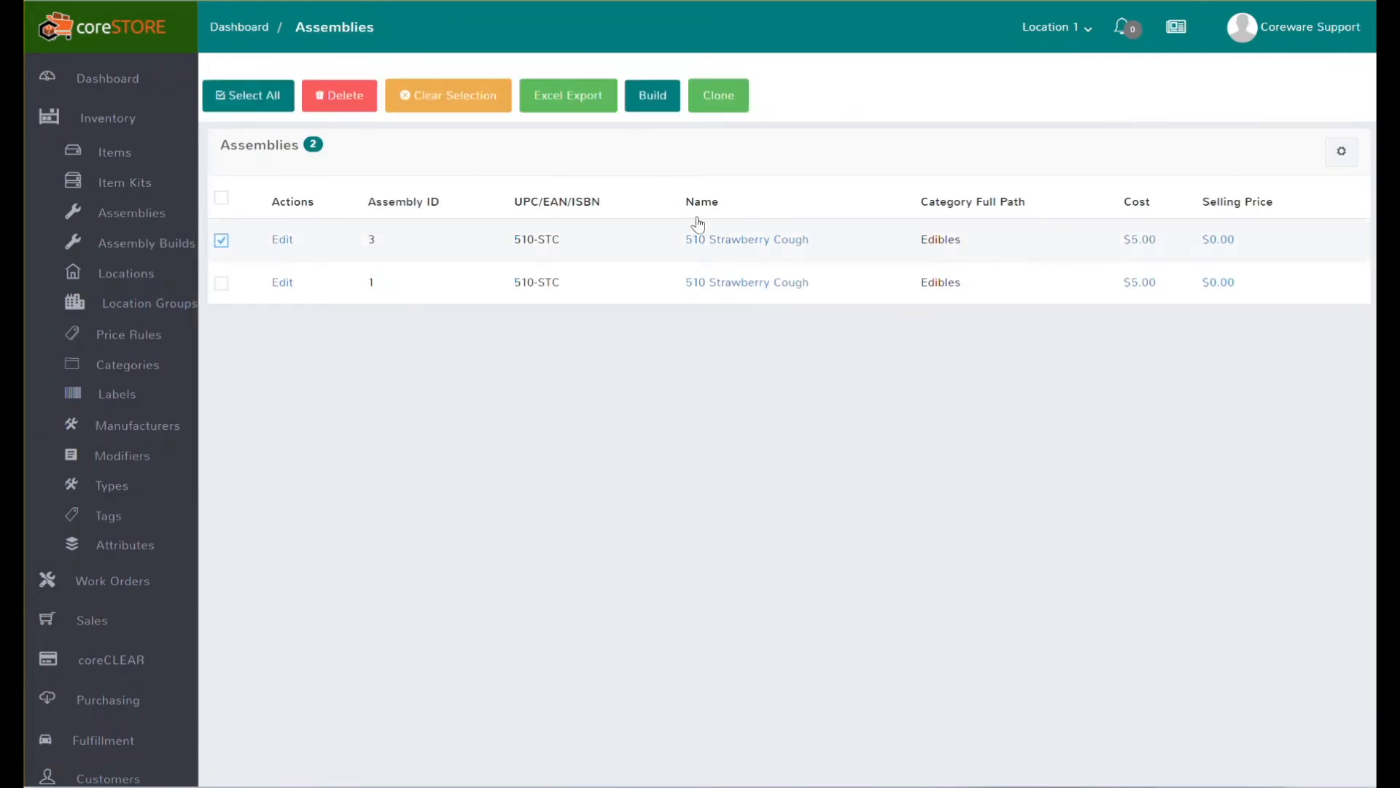
{"action": "left_click", "coordinate": [713, 239]}
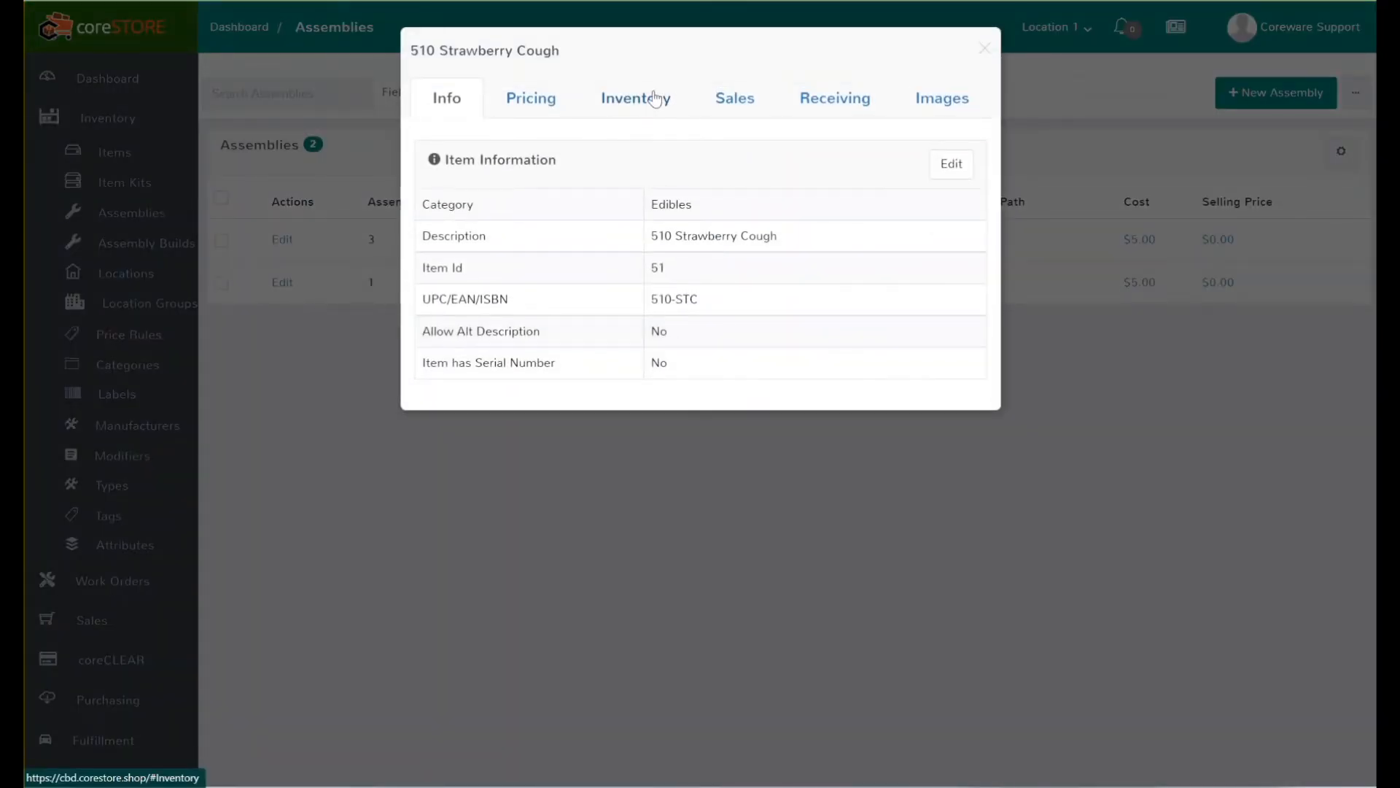
{"action": "left_click", "coordinate": [655, 99]}
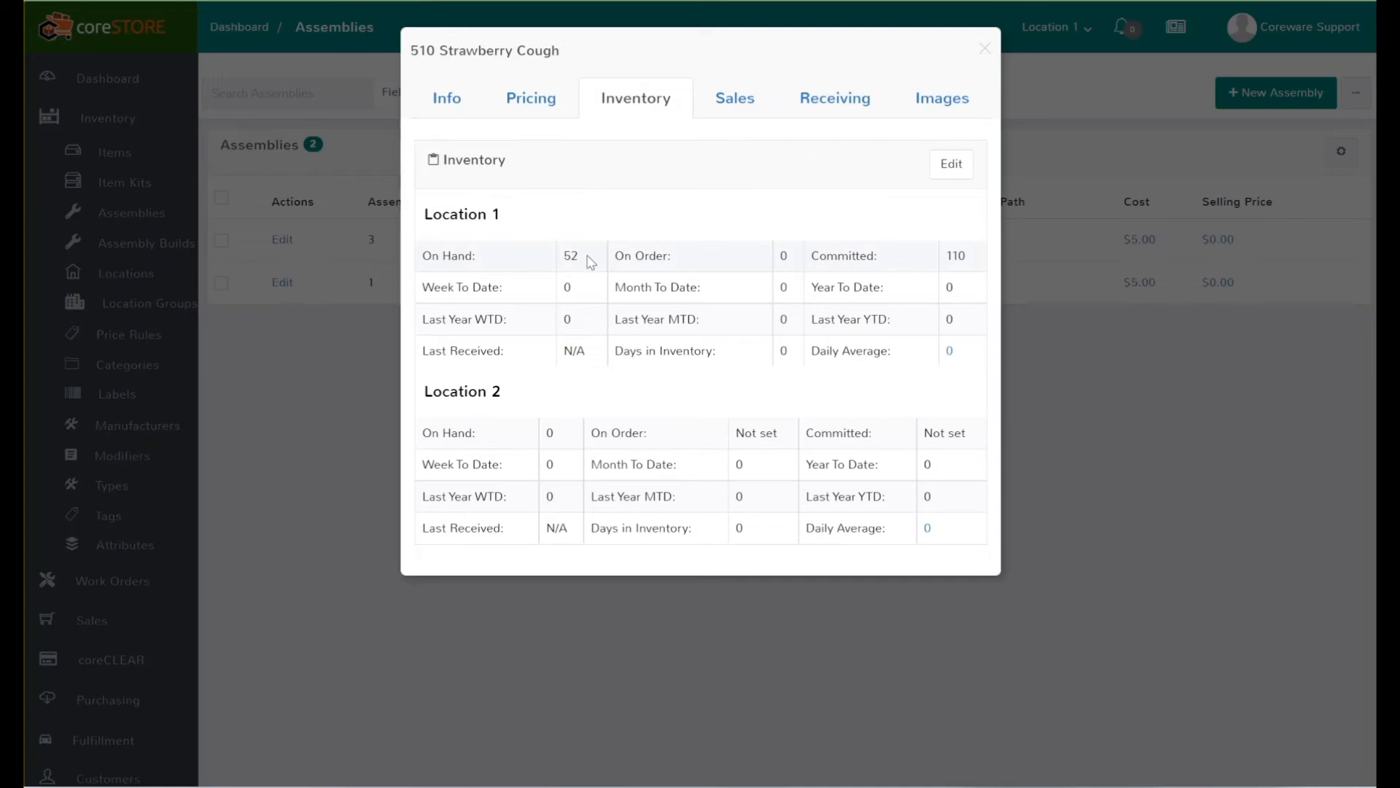
{"action": "left_click", "coordinate": [984, 48]}
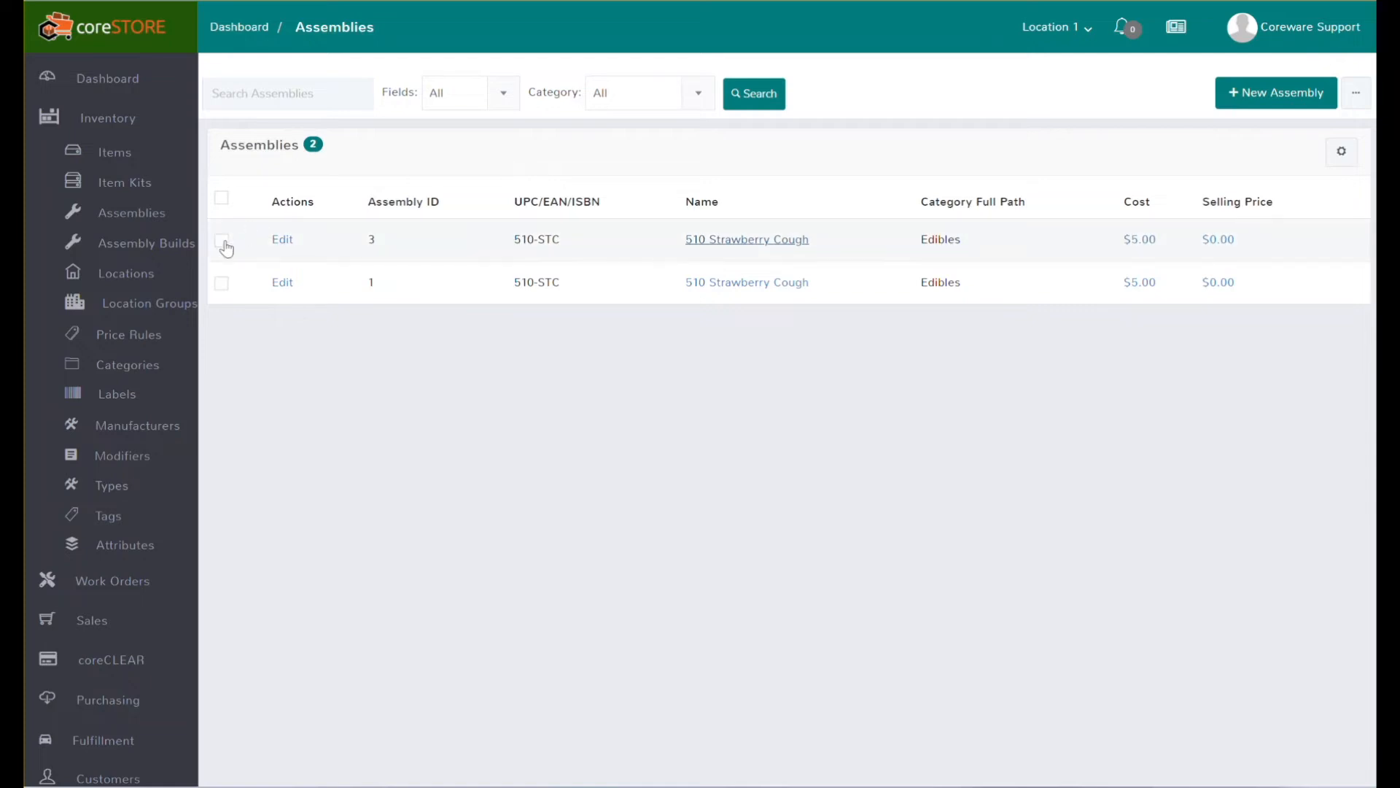
Create a build of assembly 3 with quantity 2 and status Preparing at Location 1.
{"action": "left_click", "coordinate": [222, 241]}
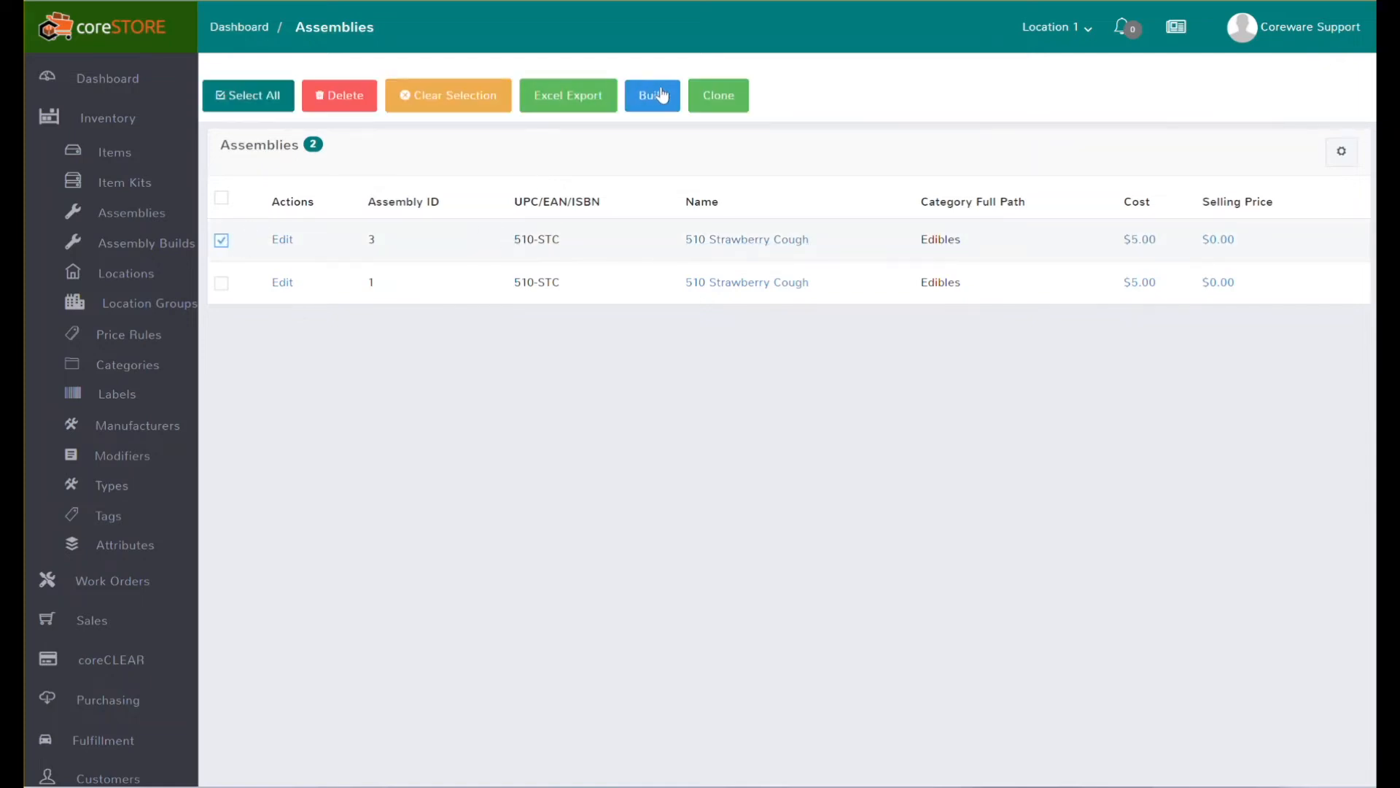
{"action": "left_click", "coordinate": [652, 95]}
{"action": "left_click", "coordinate": [598, 160]}
{"action": "type", "text": "2"}
{"action": "left_click", "coordinate": [634, 220]}
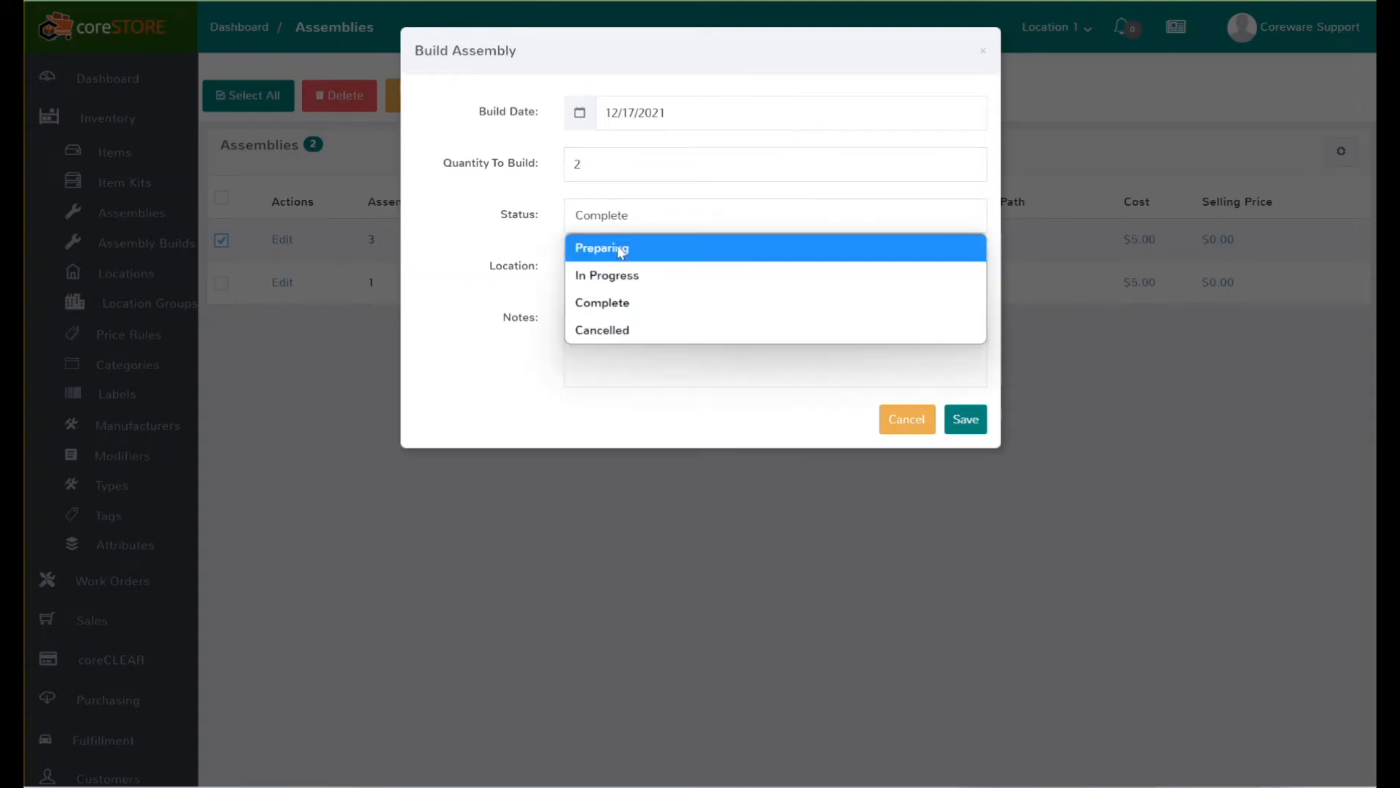
{"action": "left_click", "coordinate": [621, 247]}
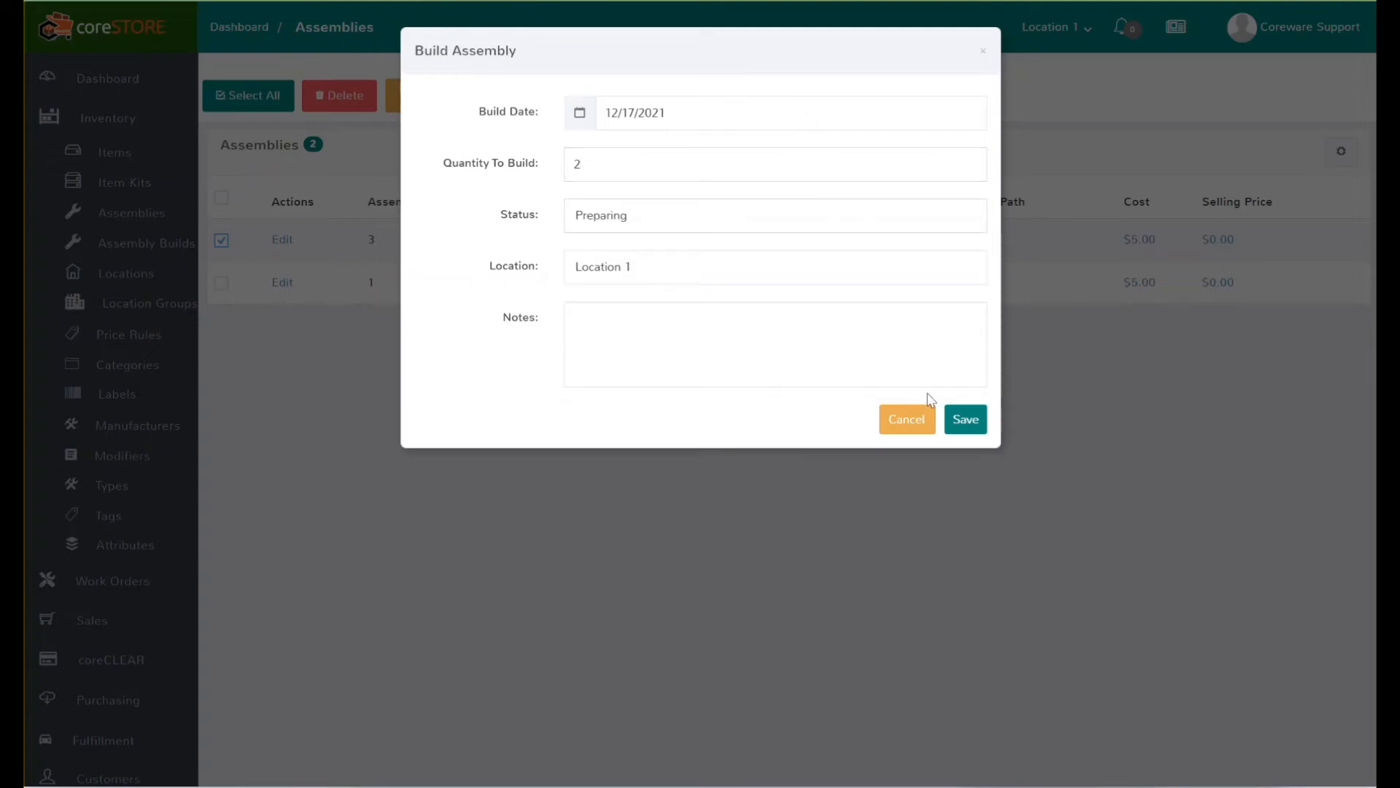
{"action": "left_click", "coordinate": [974, 423]}
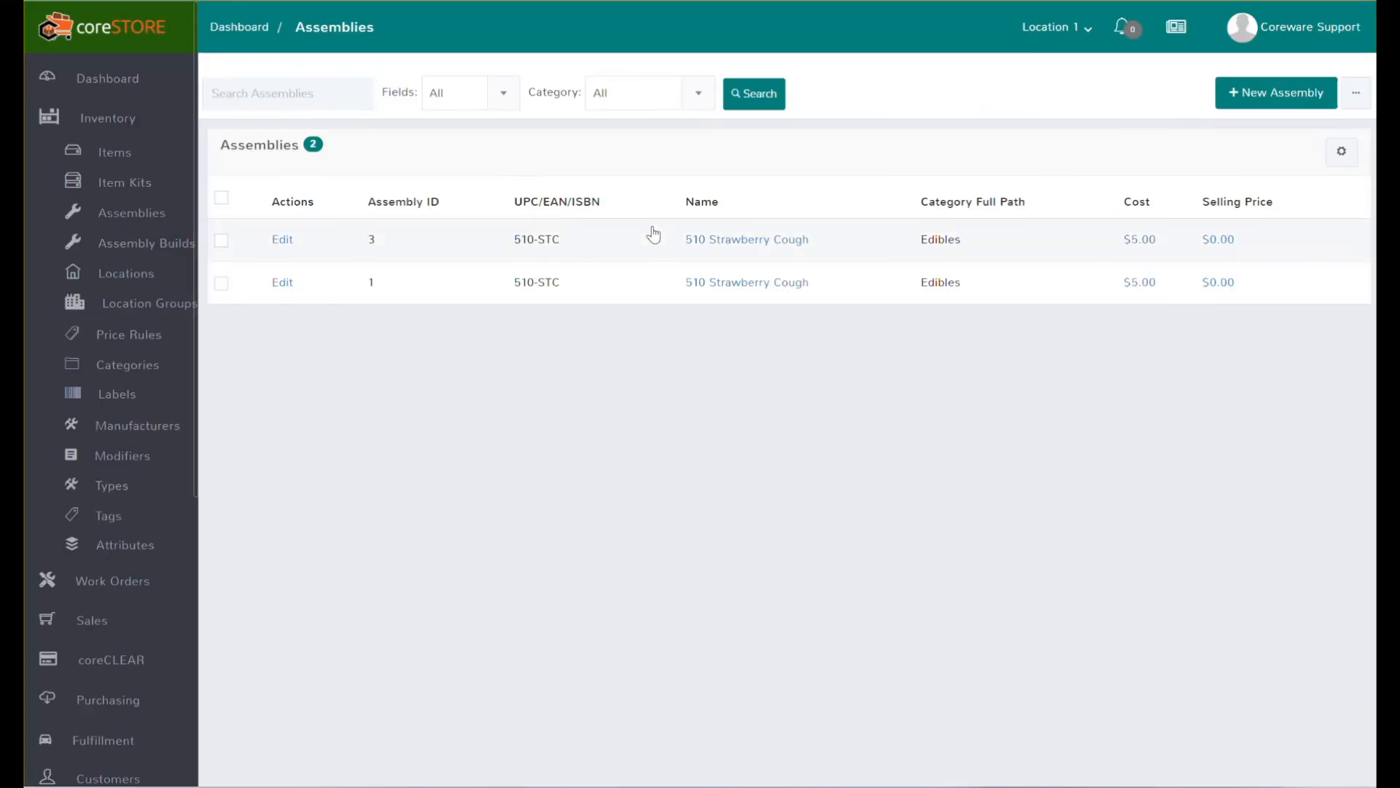
Recheck the 510 Strawberry Cough item's inventory and item information after saving the build.
{"action": "left_click", "coordinate": [716, 239]}
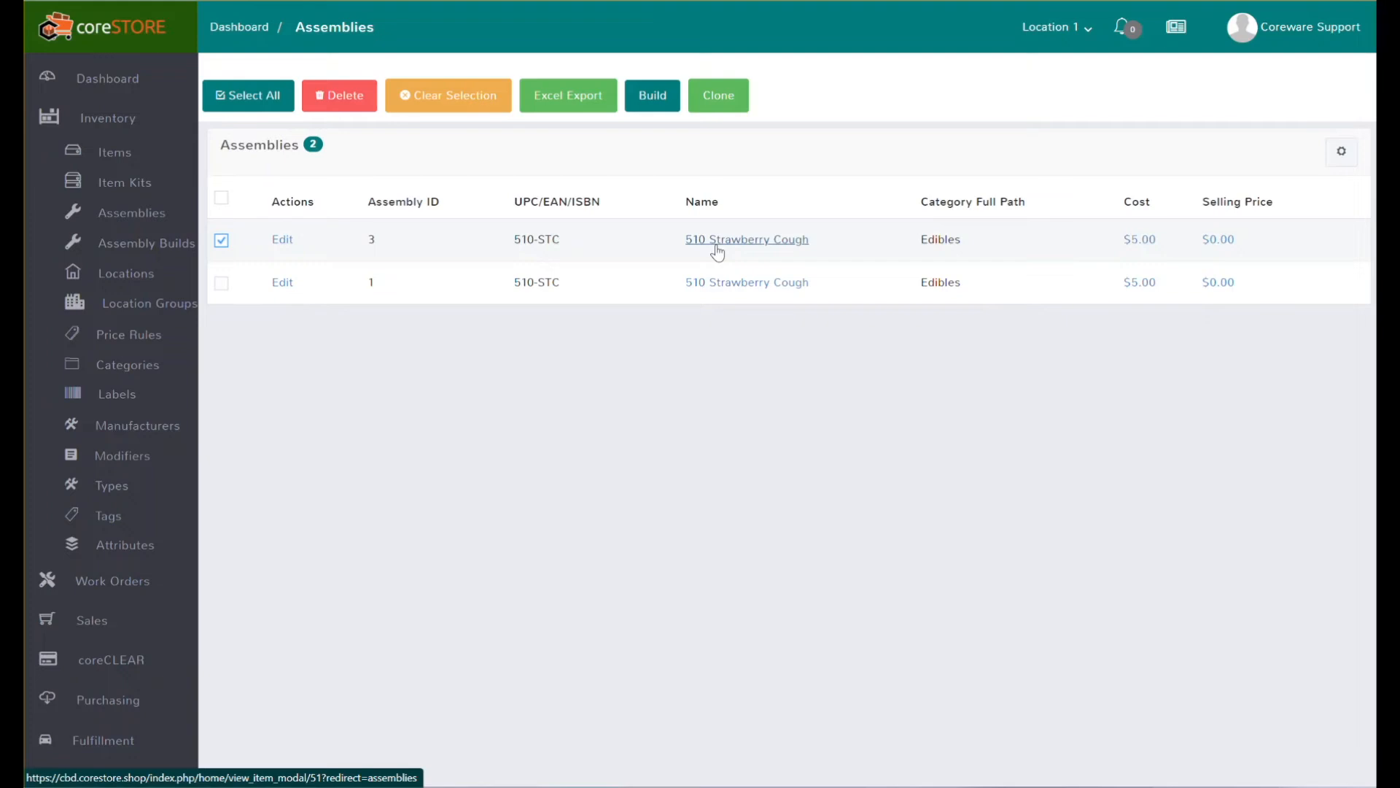
{"action": "left_click", "coordinate": [729, 241]}
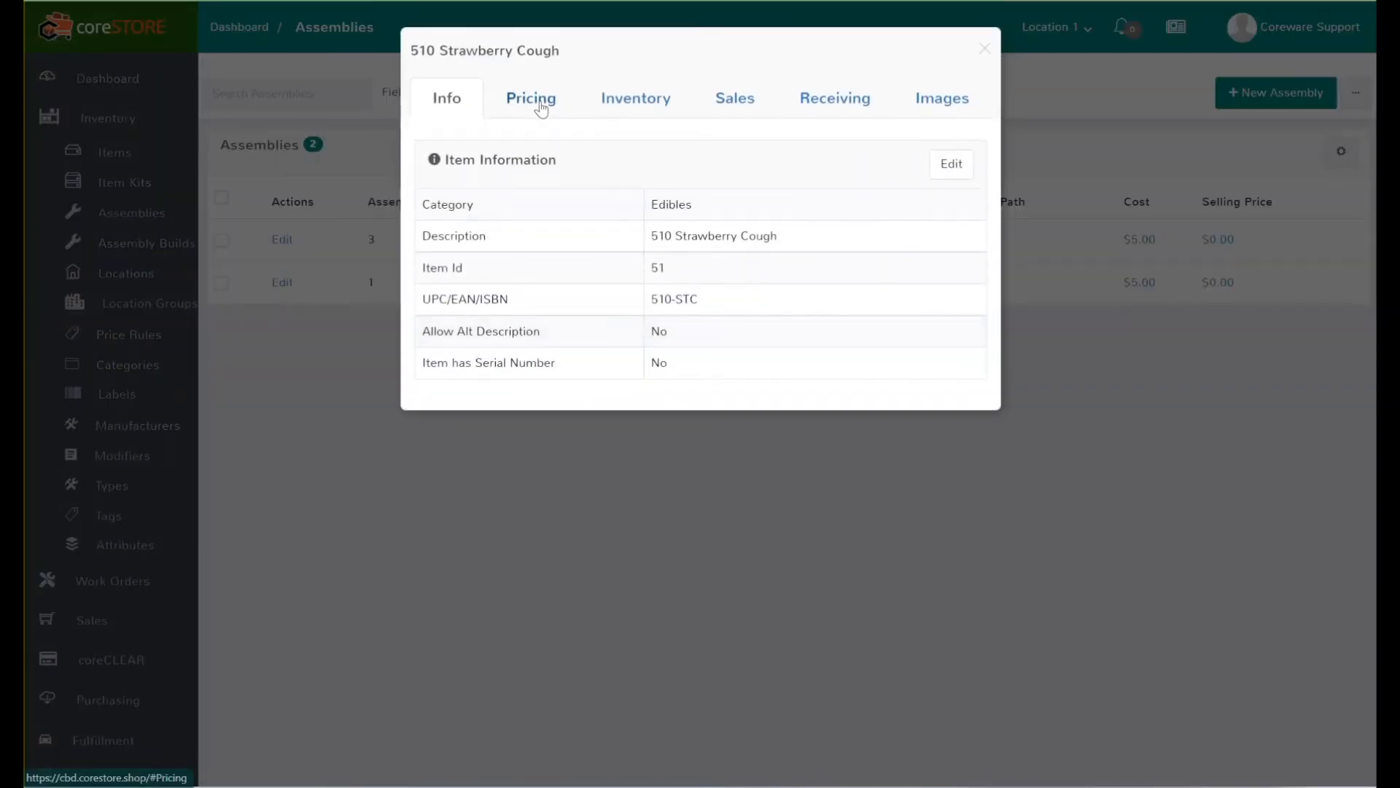
{"action": "left_click", "coordinate": [625, 108]}
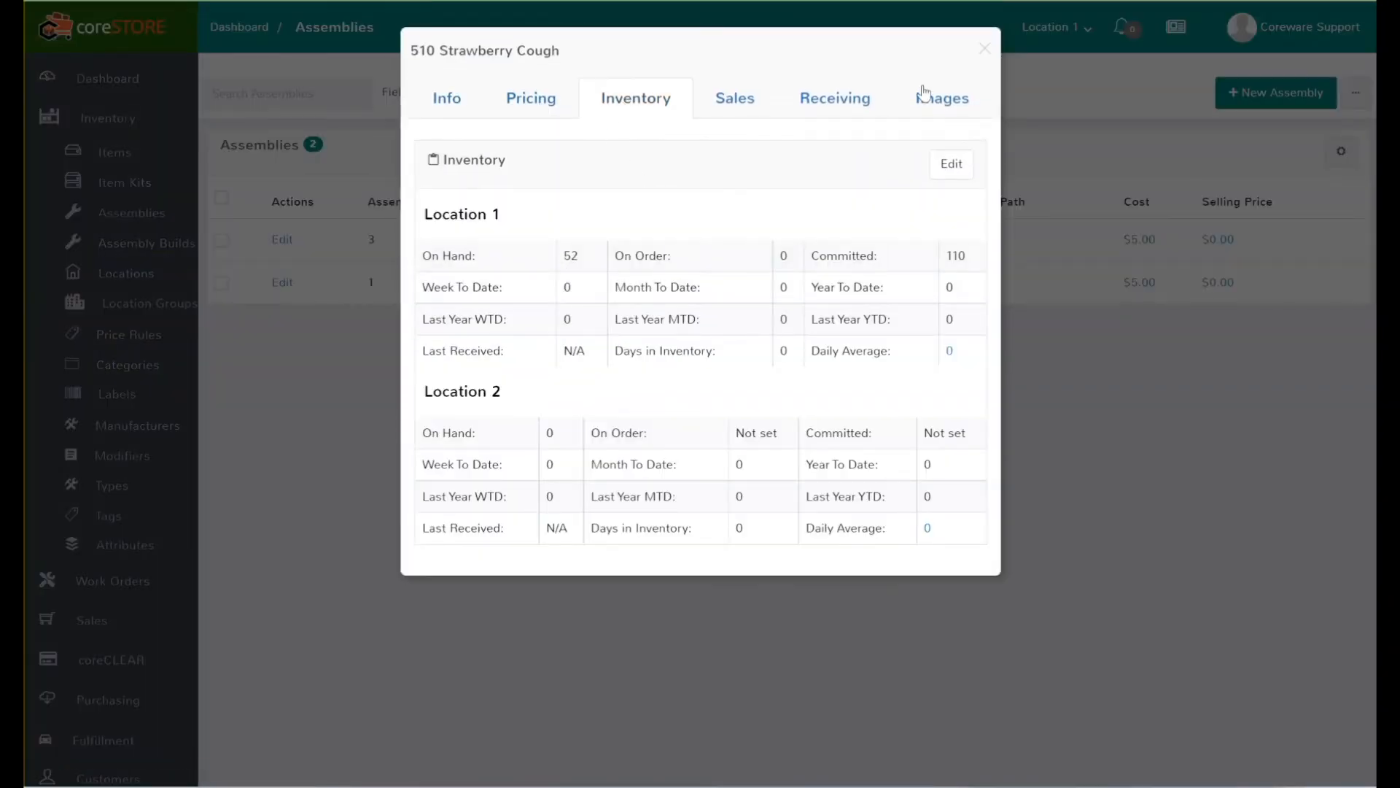
{"action": "left_click", "coordinate": [983, 48]}
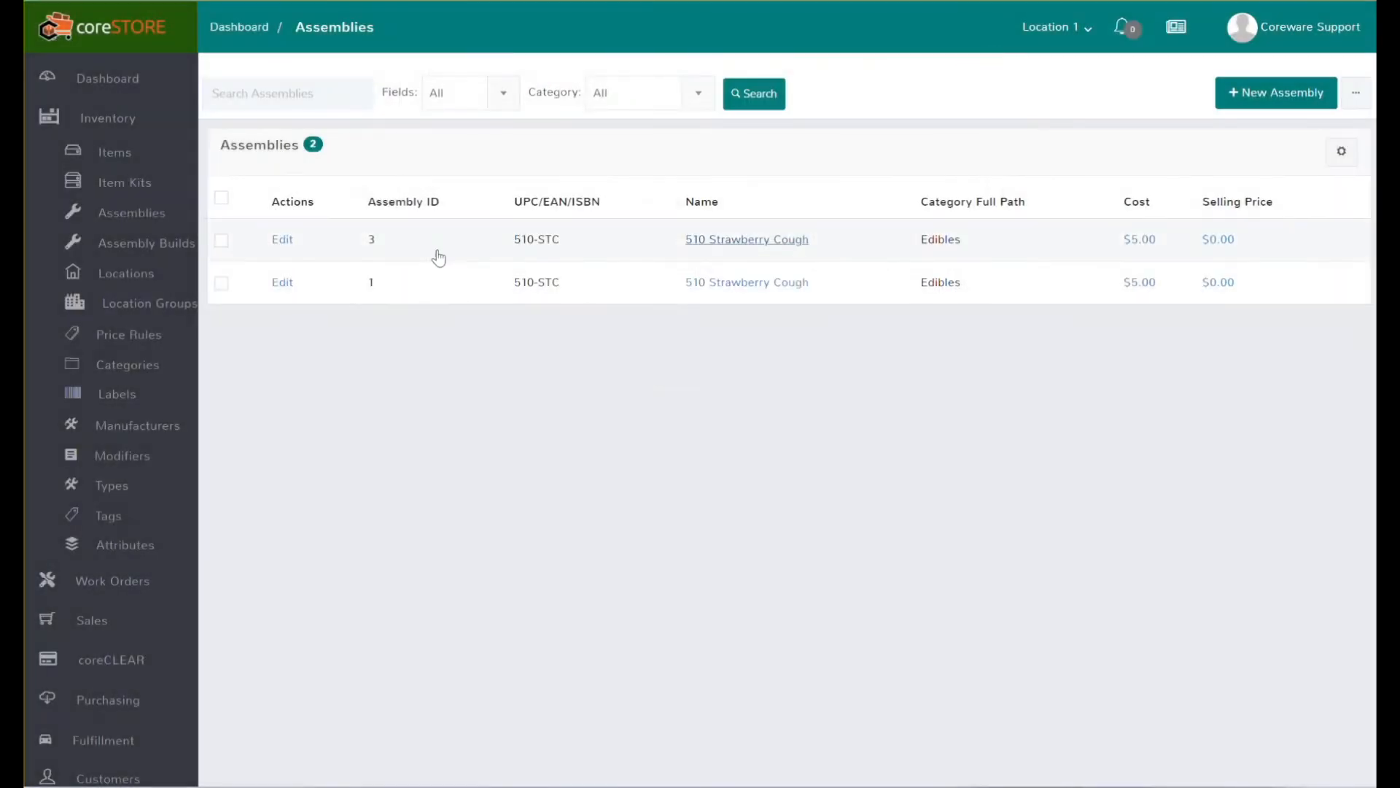
{"action": "left_click", "coordinate": [726, 242]}
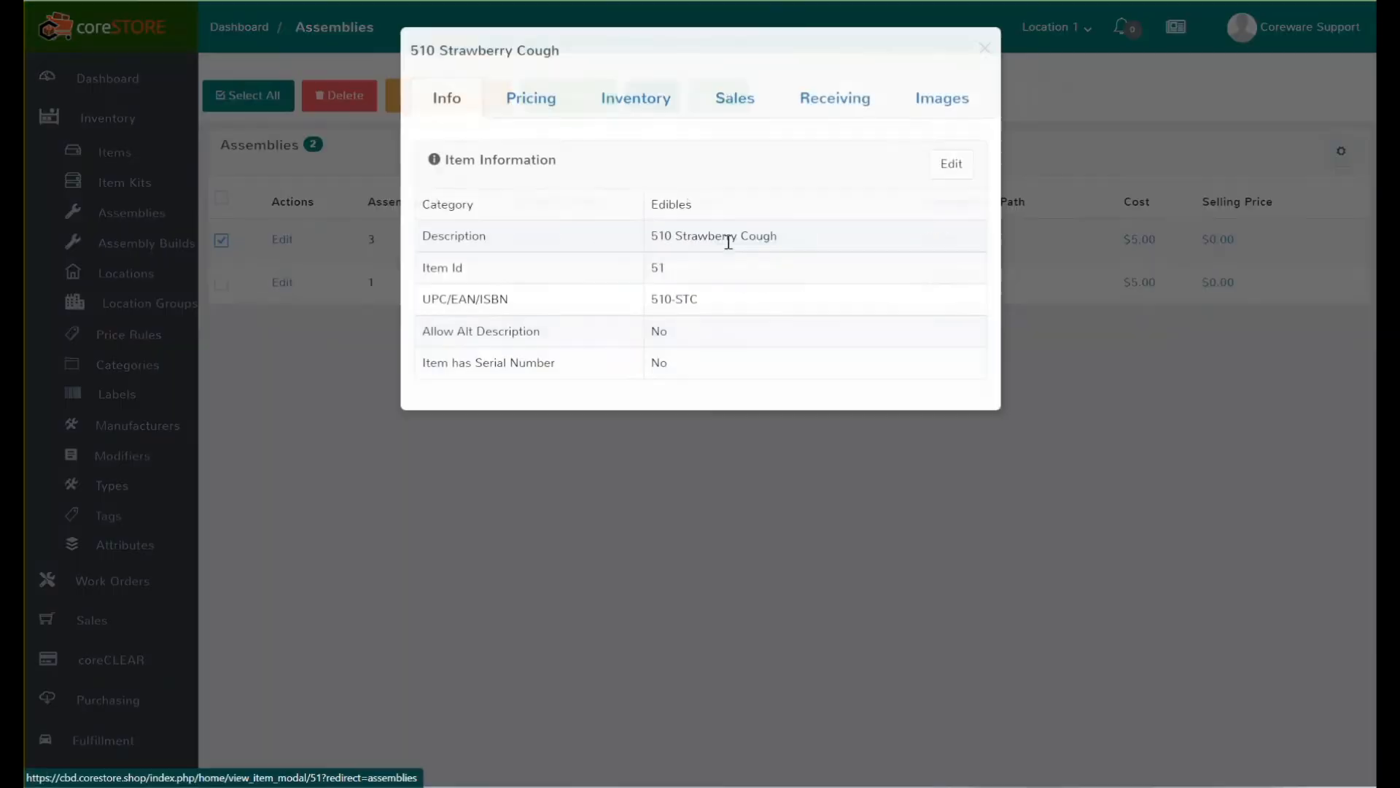
{"action": "left_click", "coordinate": [985, 49]}
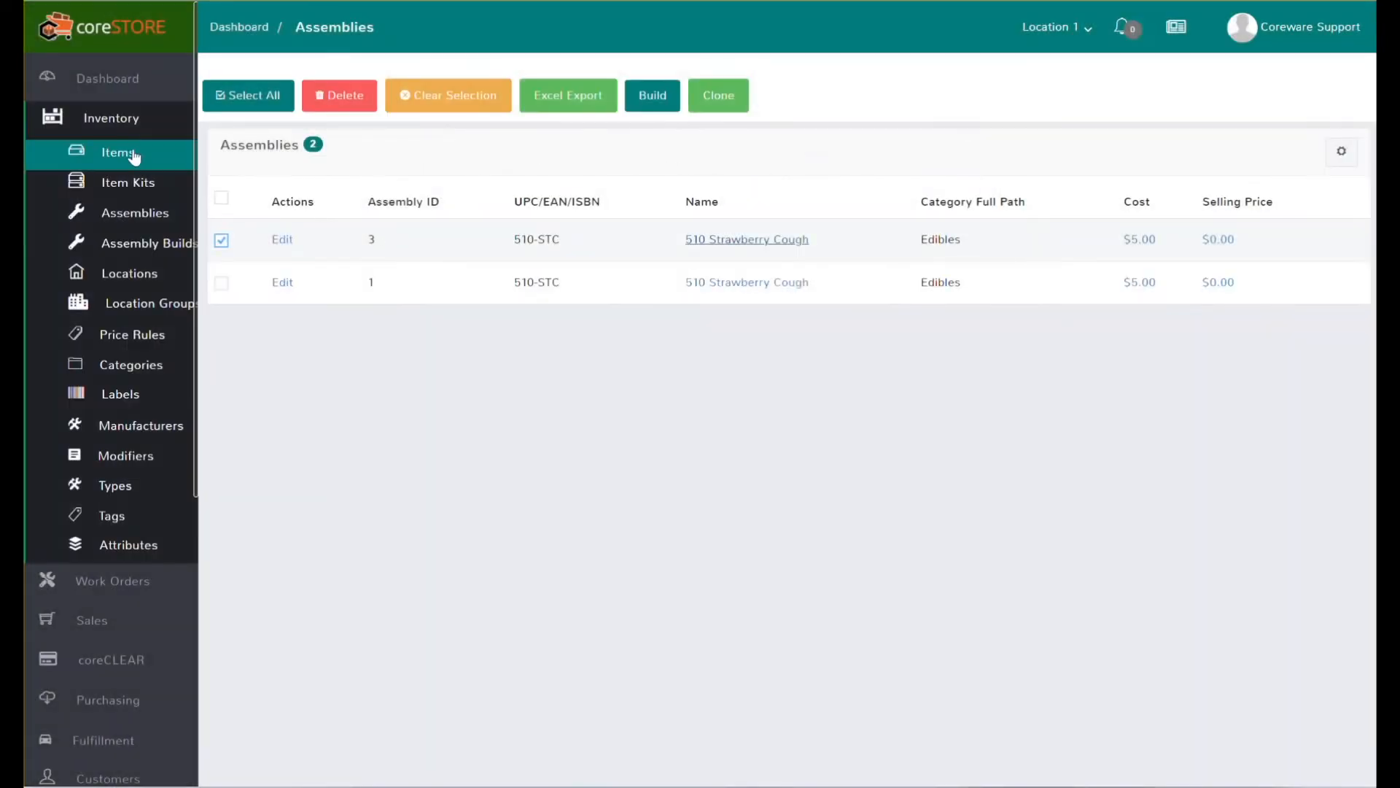
Look up the Packaging item in the items list and check its inventory by location.
{"action": "left_click", "coordinate": [132, 154]}
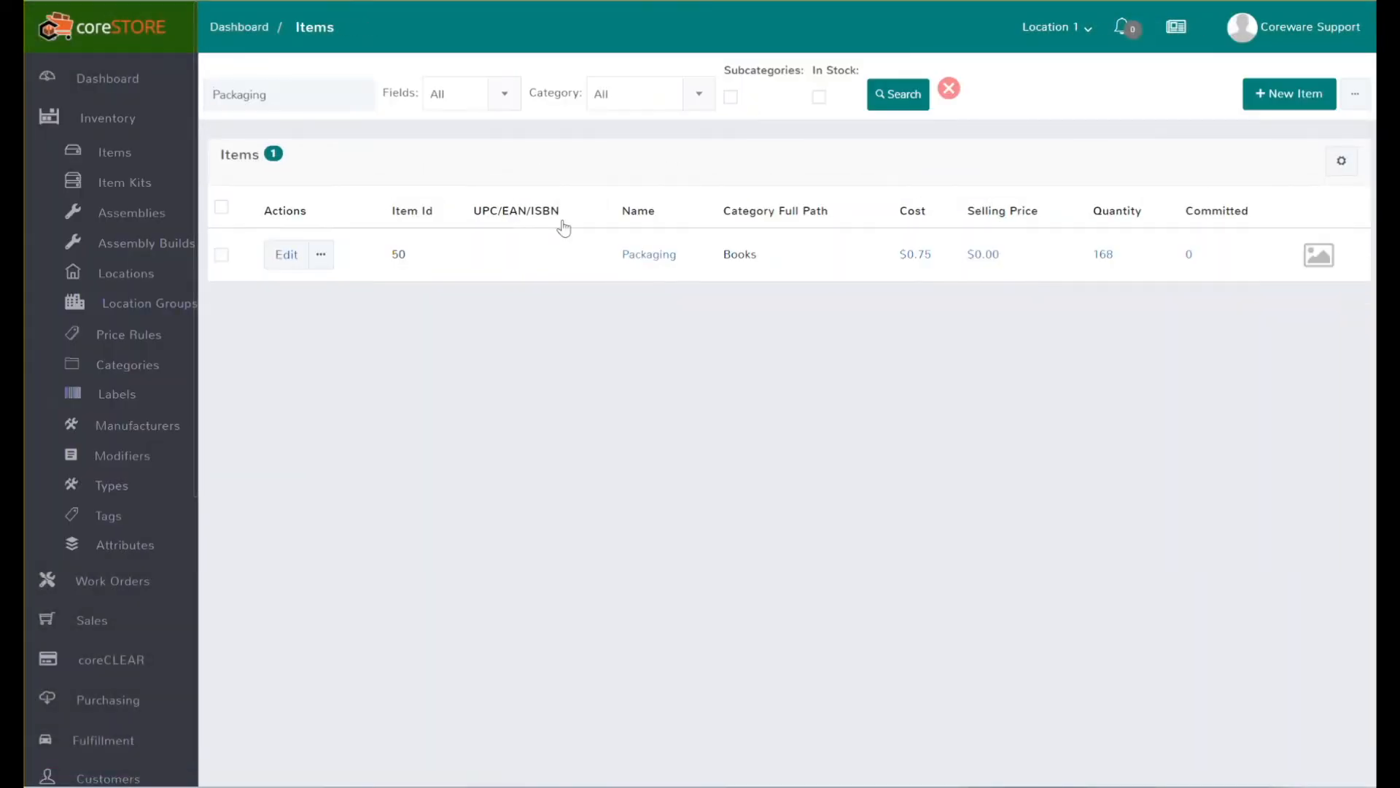
{"action": "left_click", "coordinate": [649, 257]}
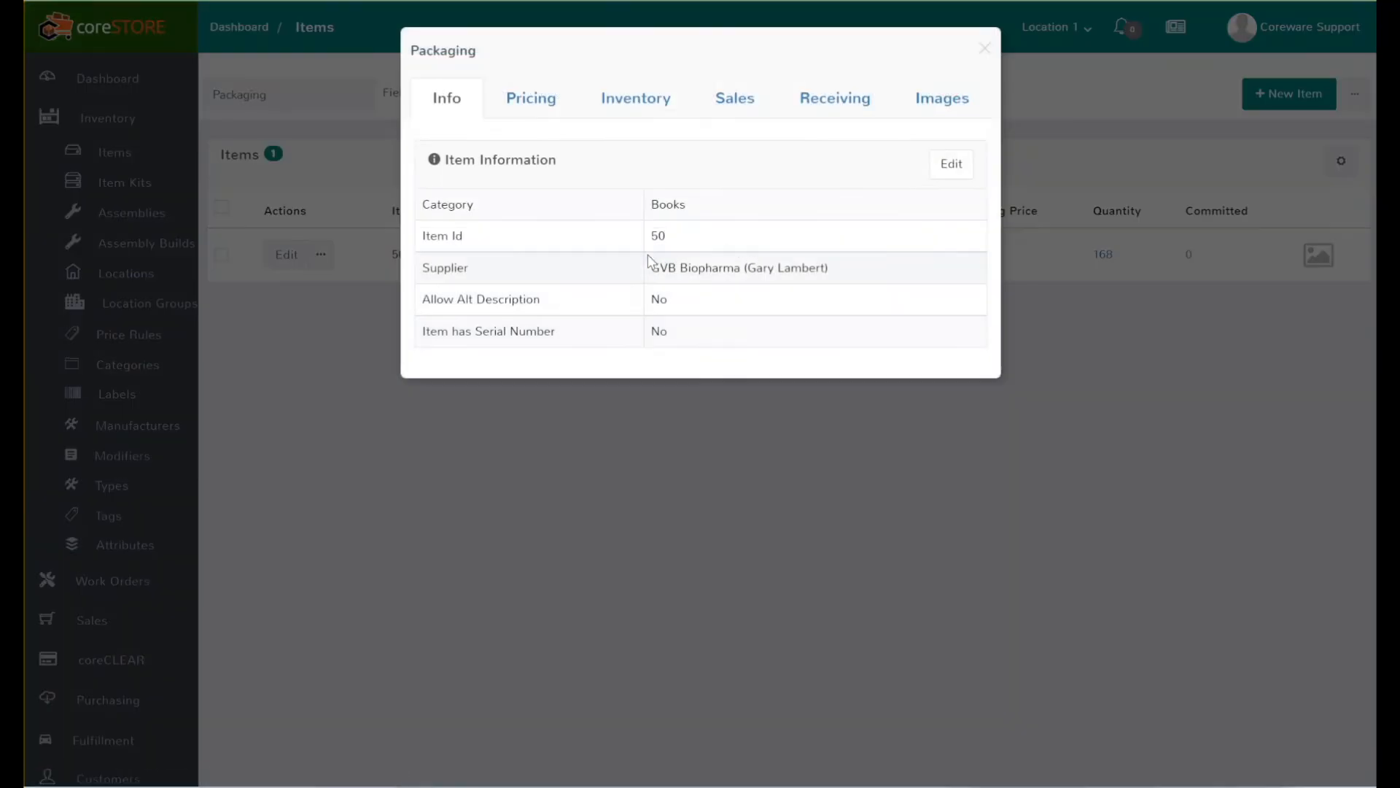
{"action": "left_click", "coordinate": [655, 106]}
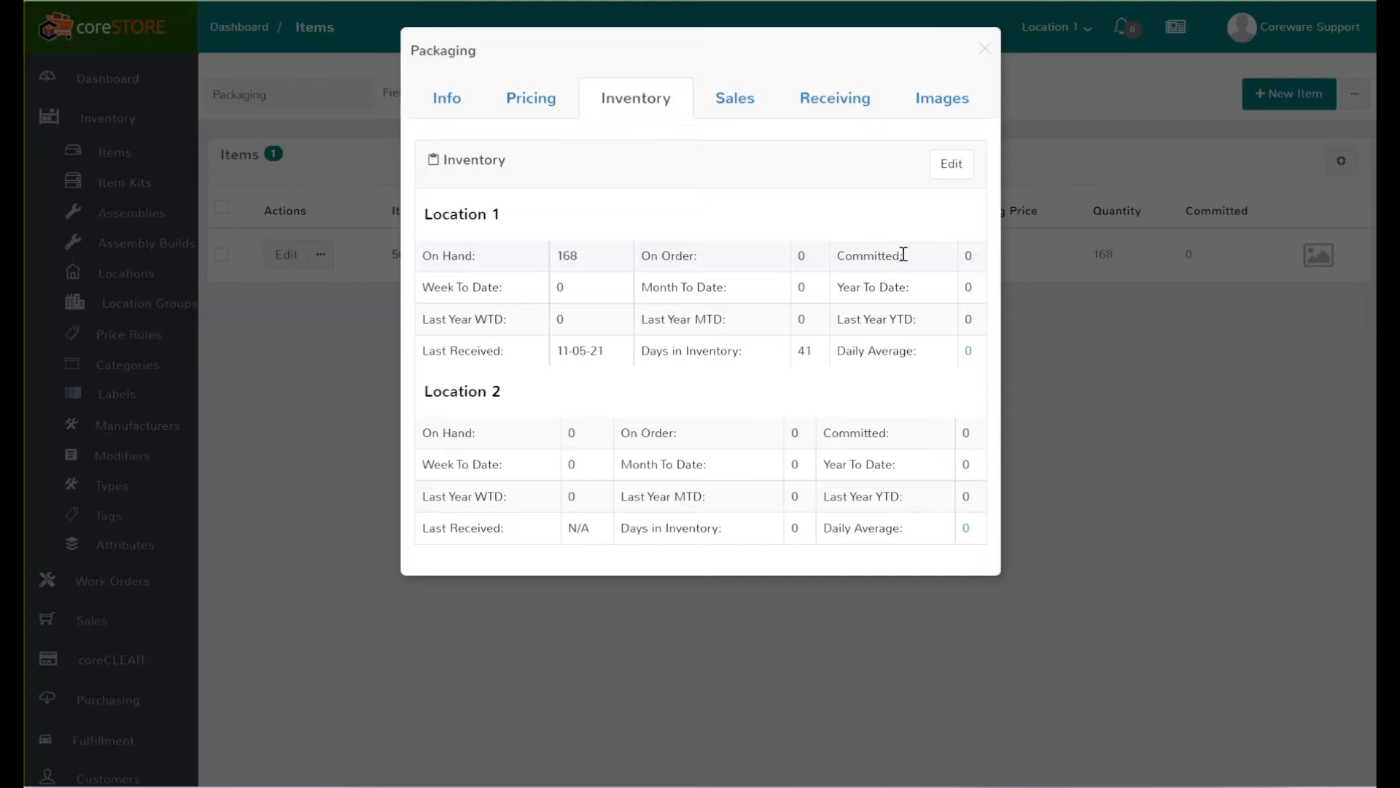
Filter the assembly builds to those with status Preparing and review the log of build 7.
{"action": "left_click", "coordinate": [984, 50]}
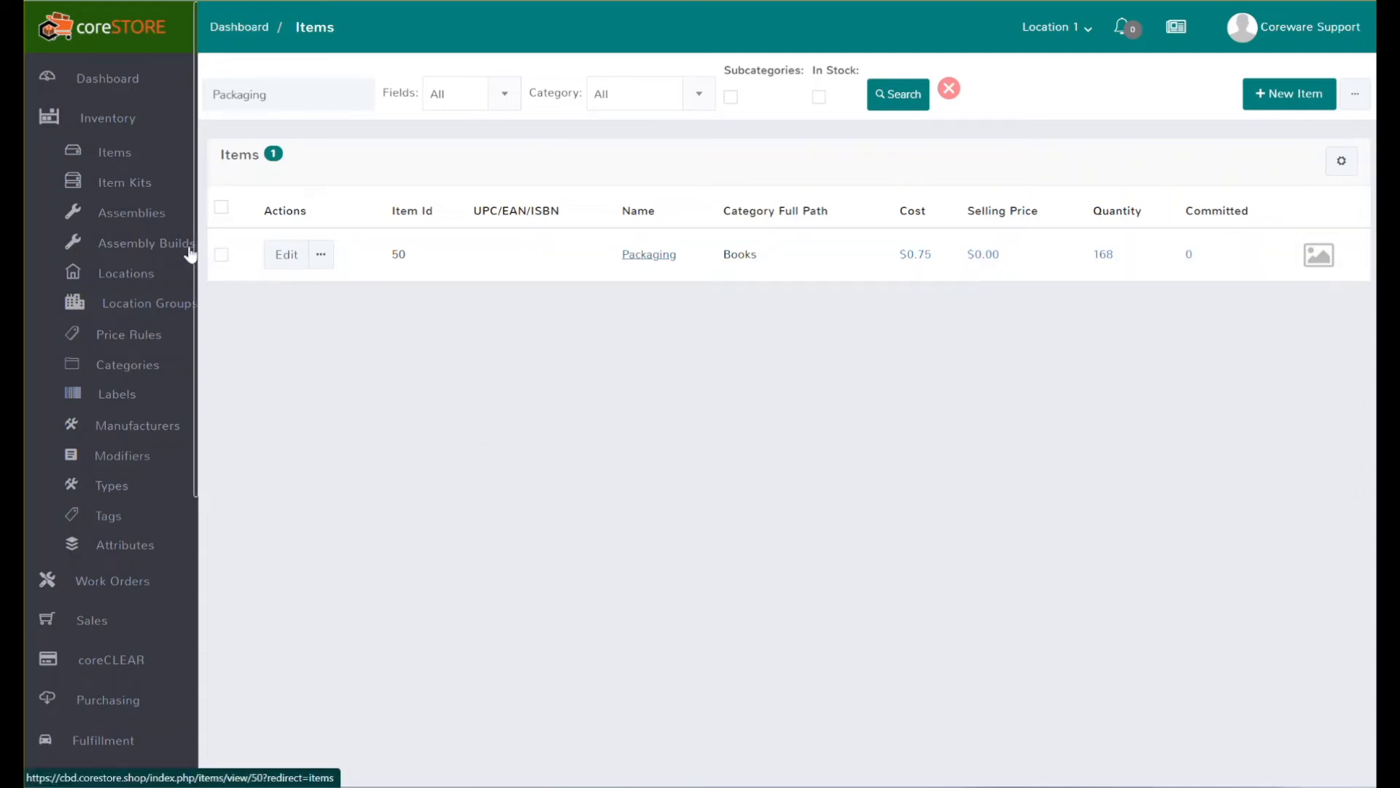
{"action": "left_click", "coordinate": [159, 248]}
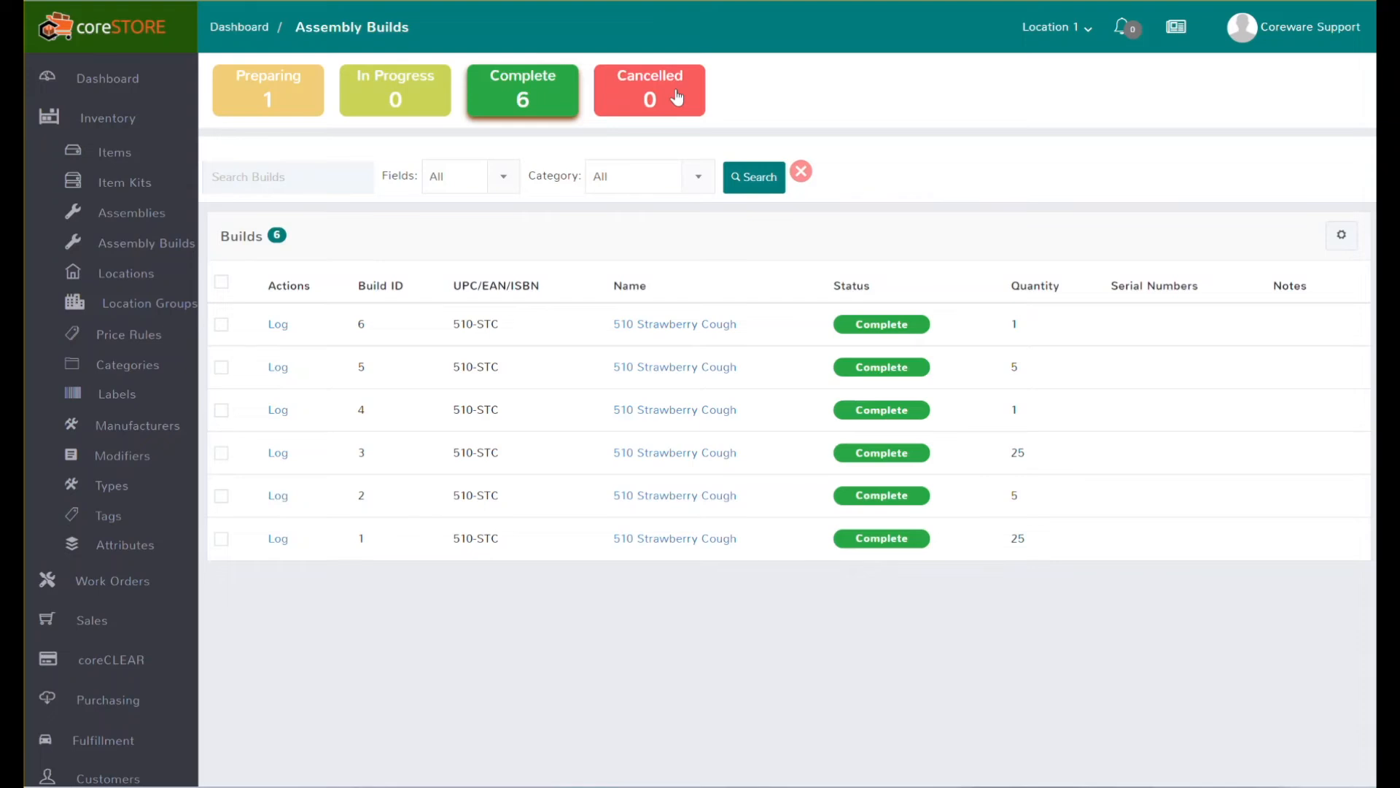
{"action": "left_click", "coordinate": [801, 173]}
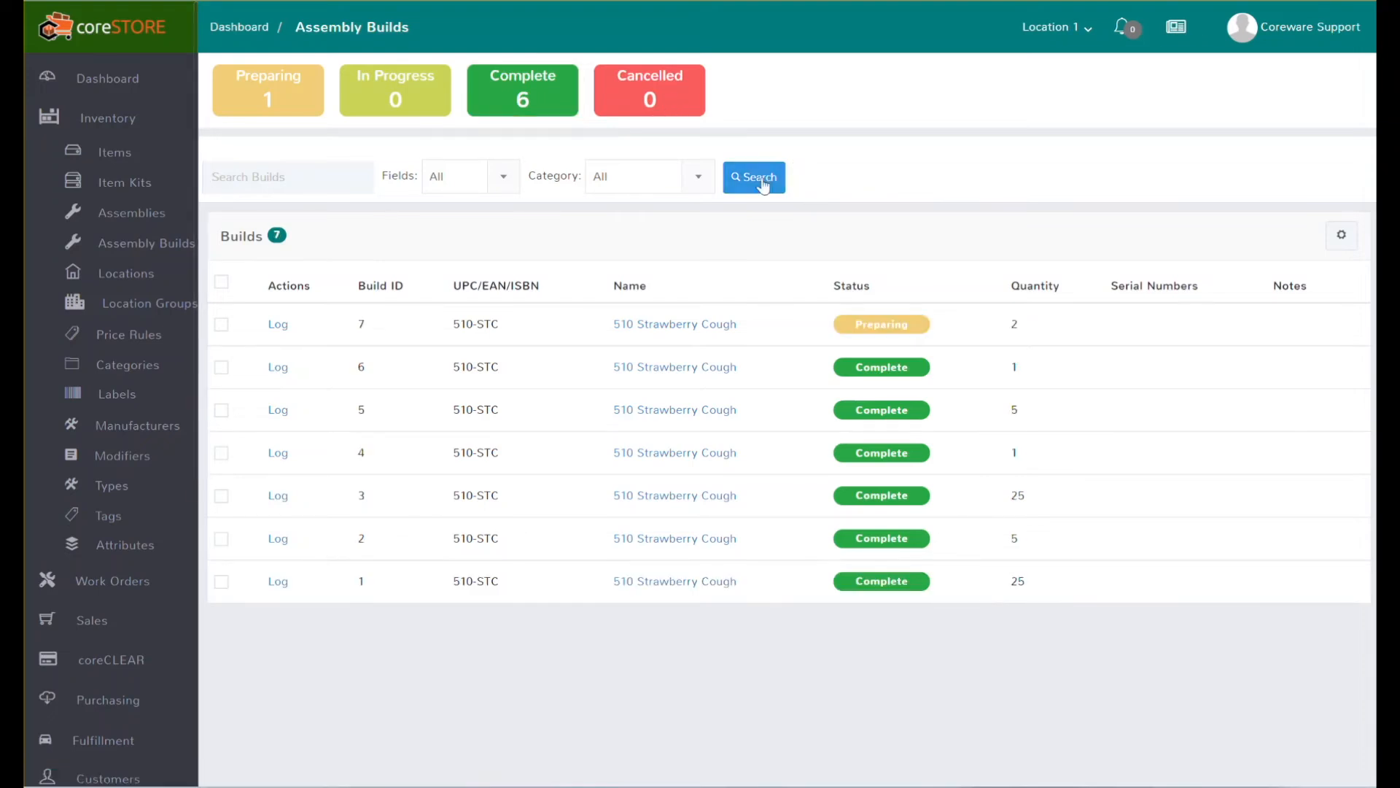
{"action": "left_click", "coordinate": [278, 102]}
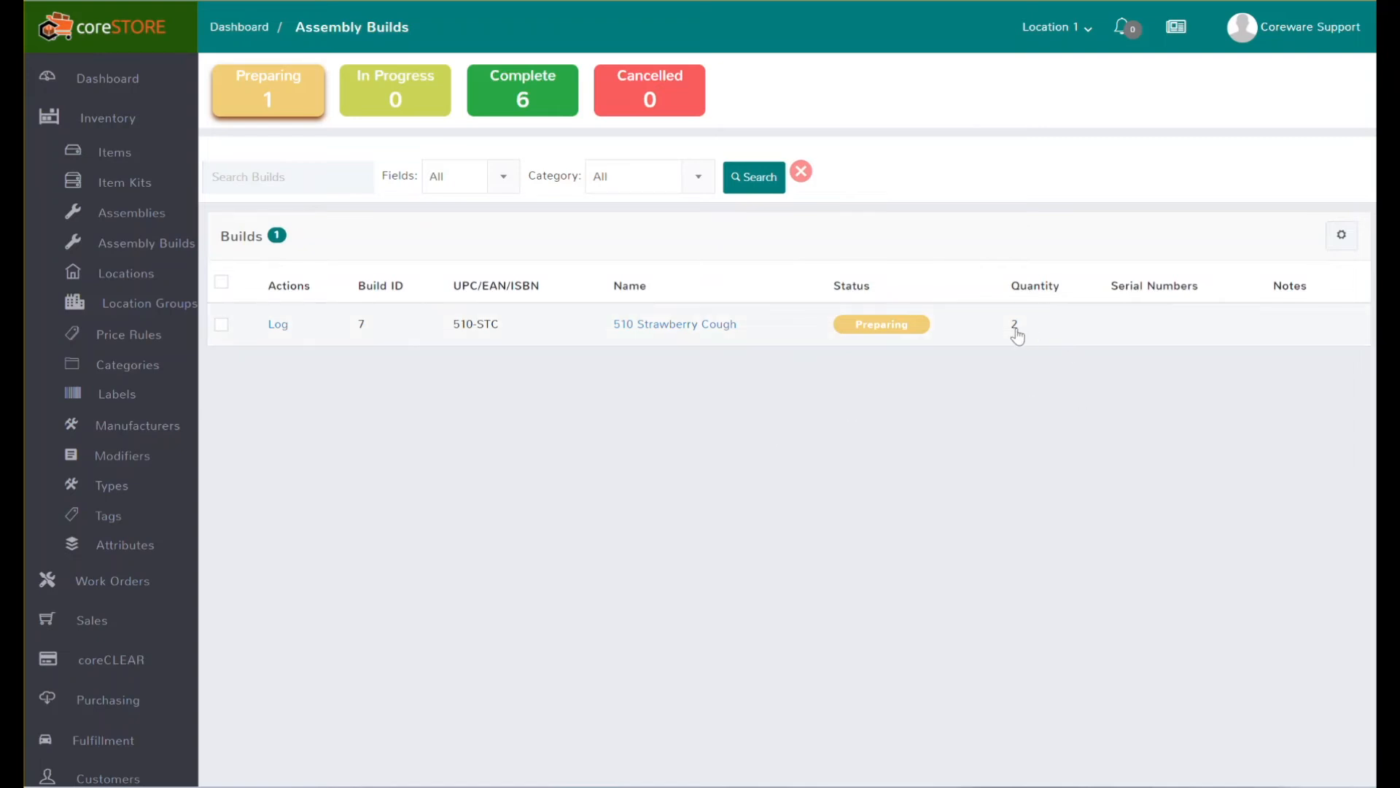
{"action": "left_click", "coordinate": [277, 323]}
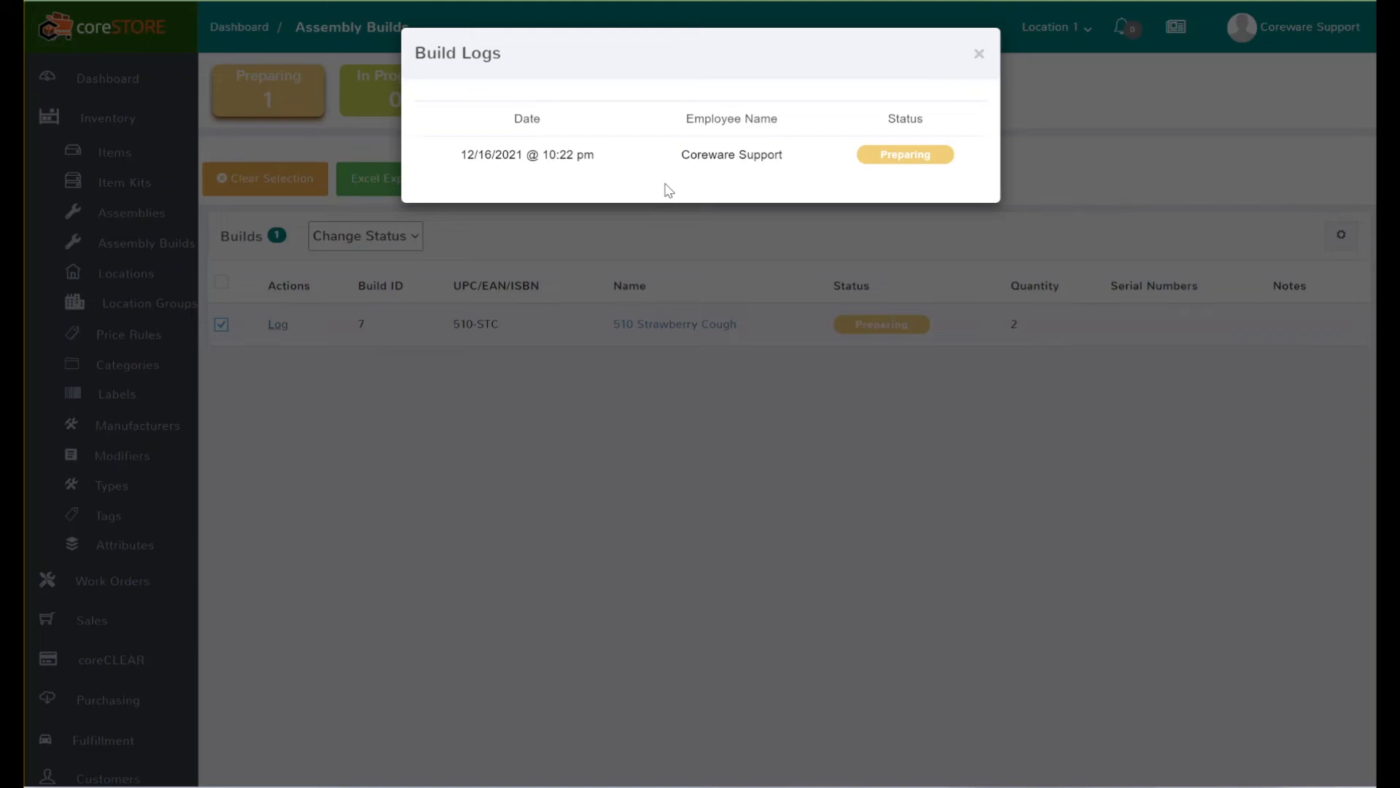
{"action": "left_click", "coordinate": [979, 54]}
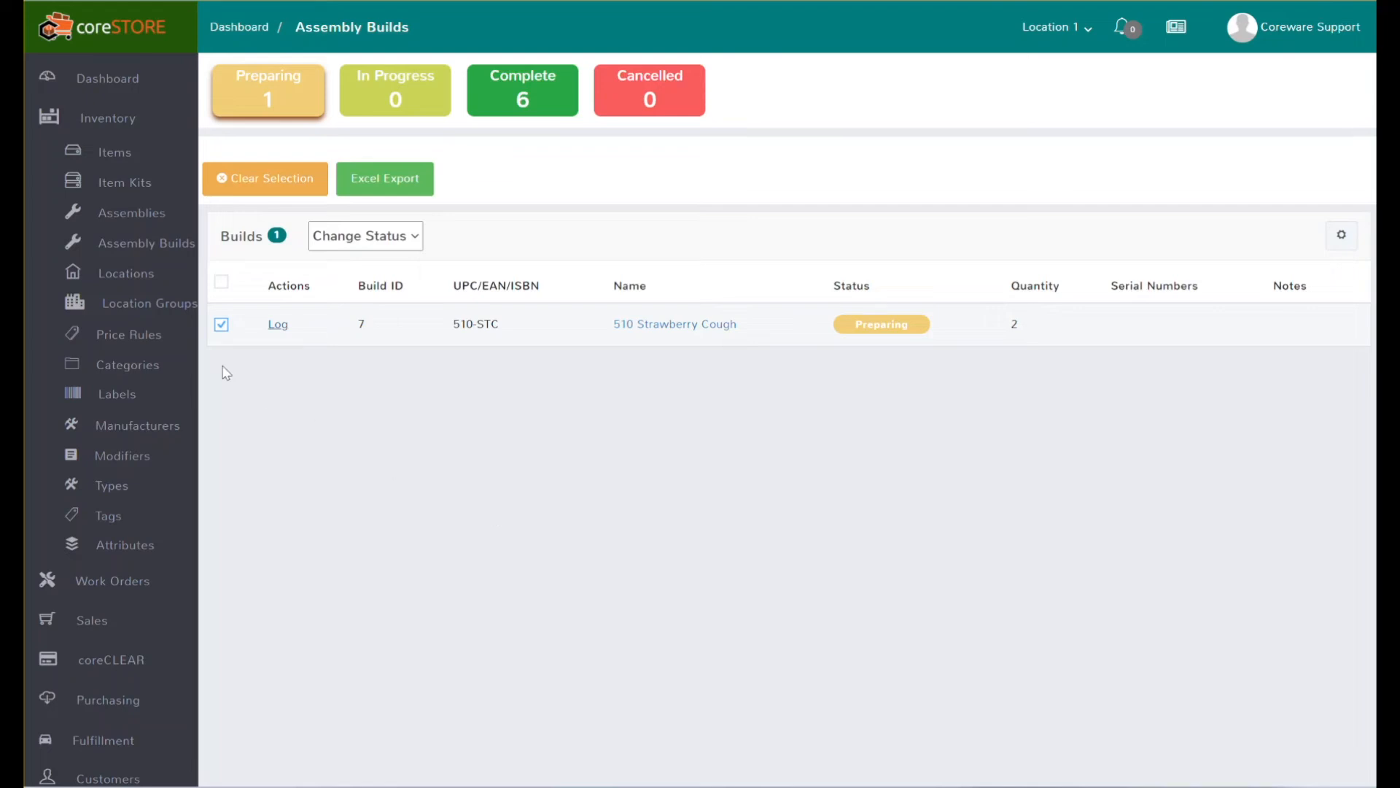
Change the status of build 7 to In Progress and list the builds that are in progress.
{"action": "left_click", "coordinate": [359, 240]}
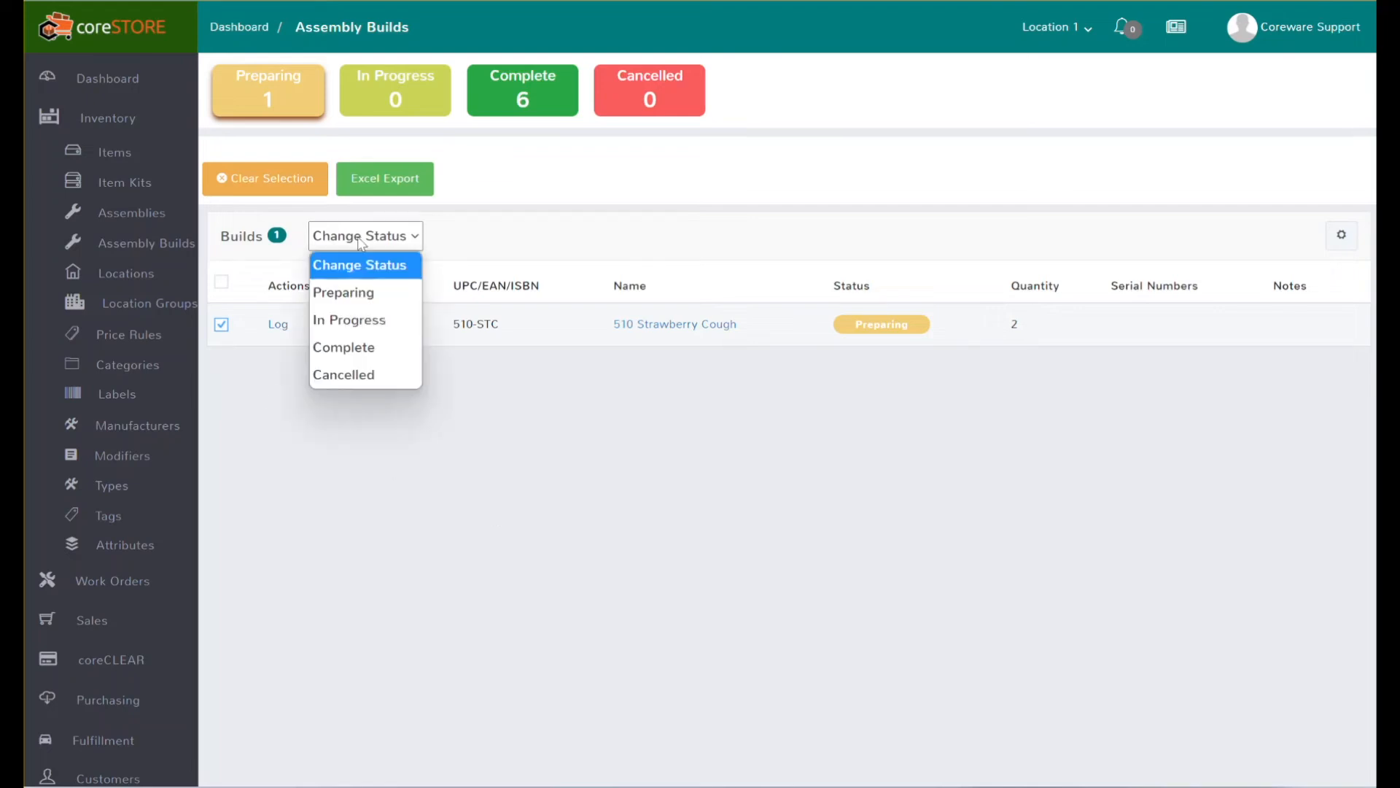
{"action": "left_click", "coordinate": [380, 321]}
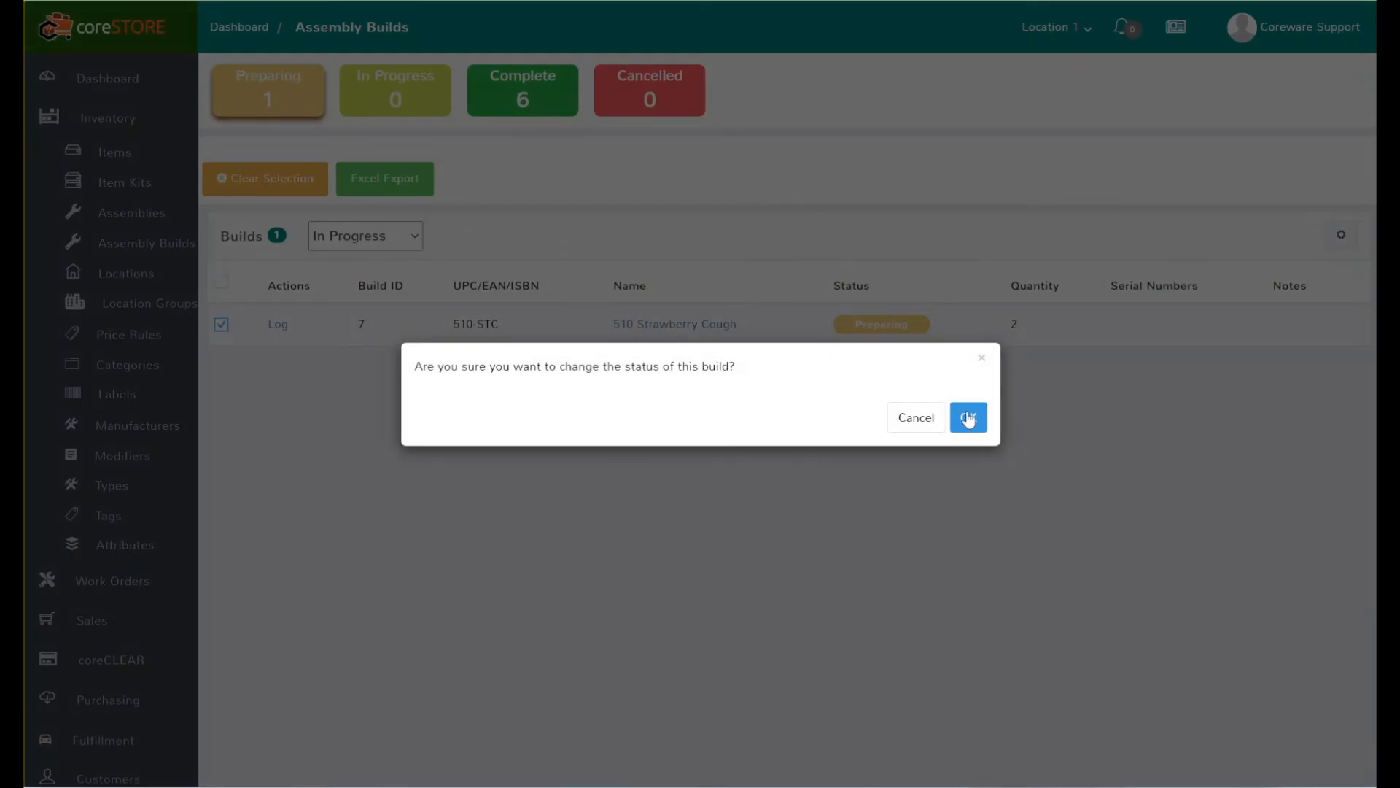
{"action": "left_click", "coordinate": [968, 418]}
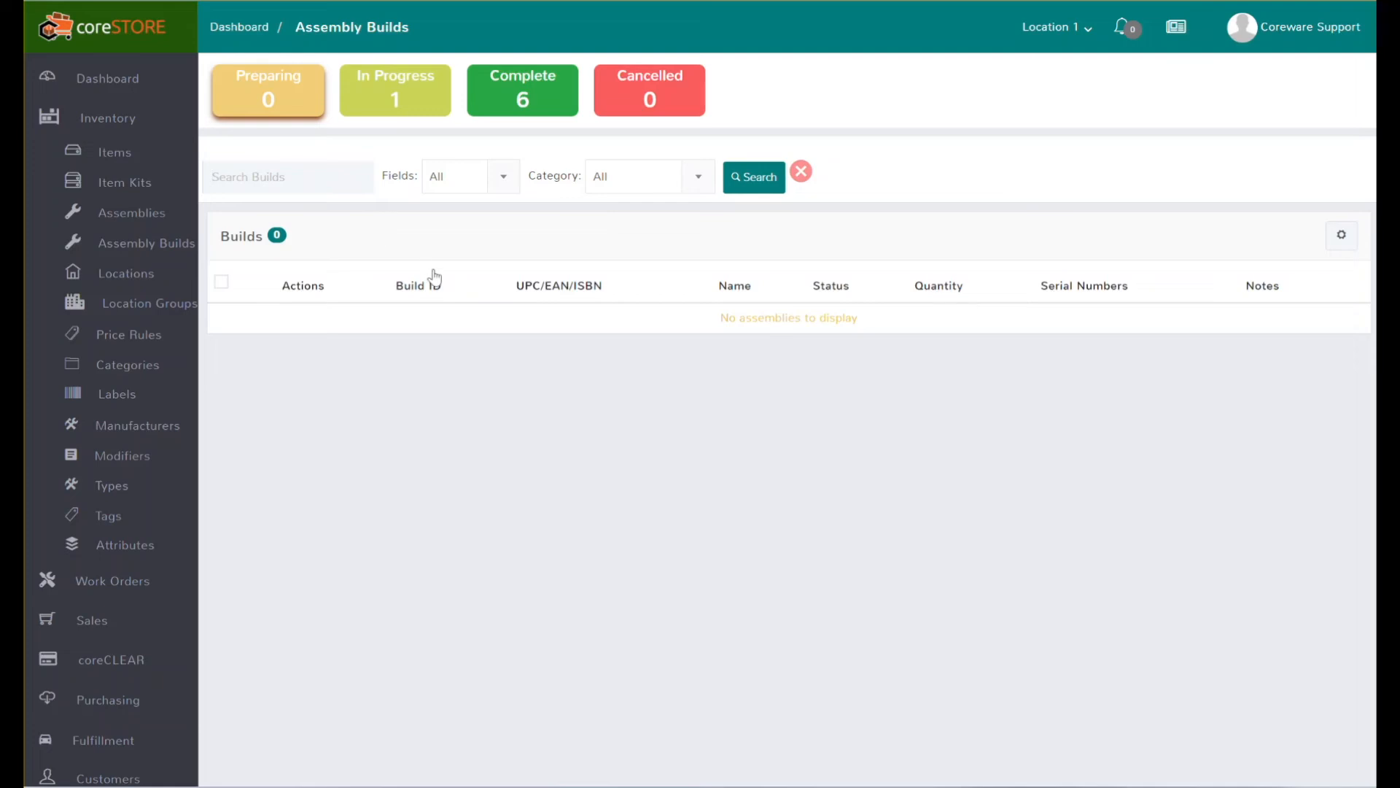
{"action": "left_click", "coordinate": [398, 89]}
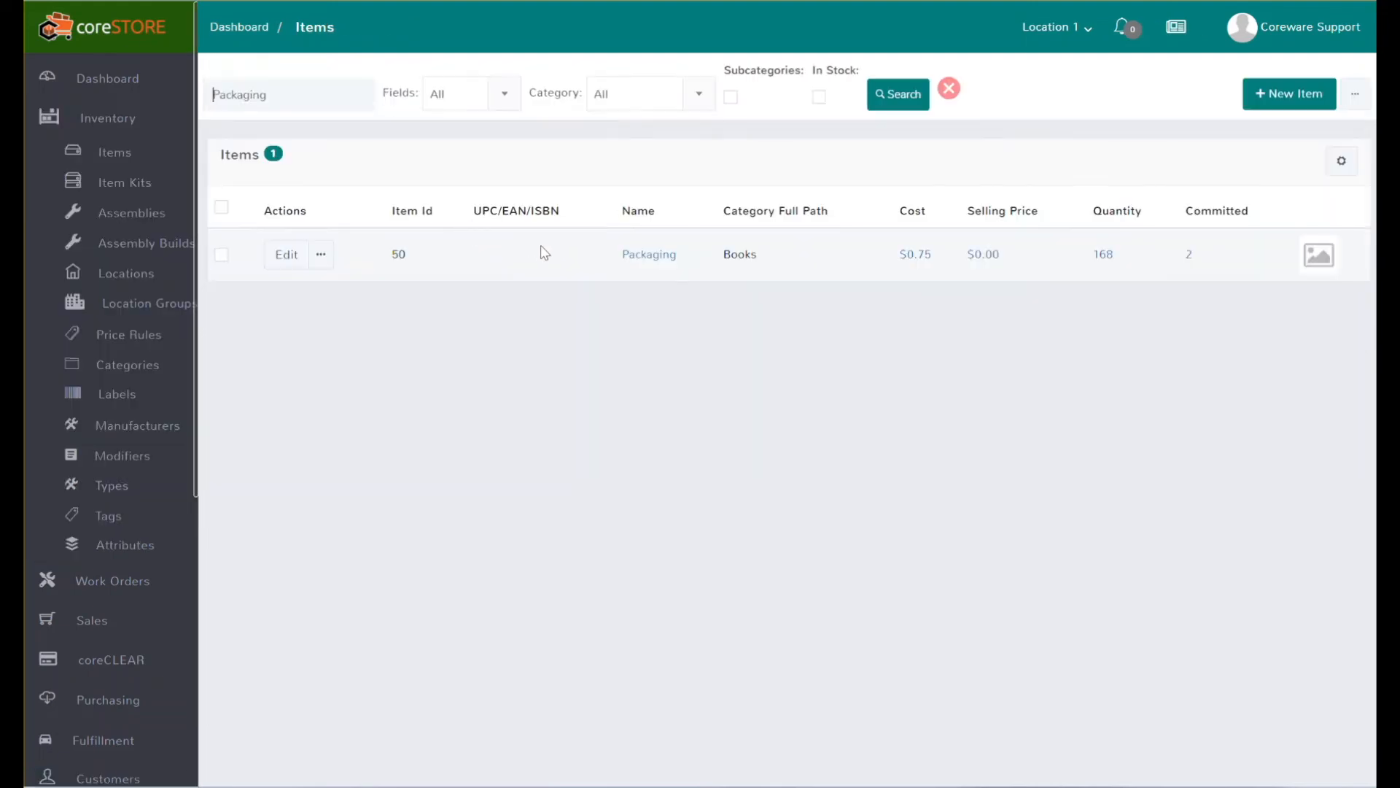
Check the Packaging item's on-hand and committed quantities by location with the build in progress.
{"action": "left_click", "coordinate": [651, 255]}
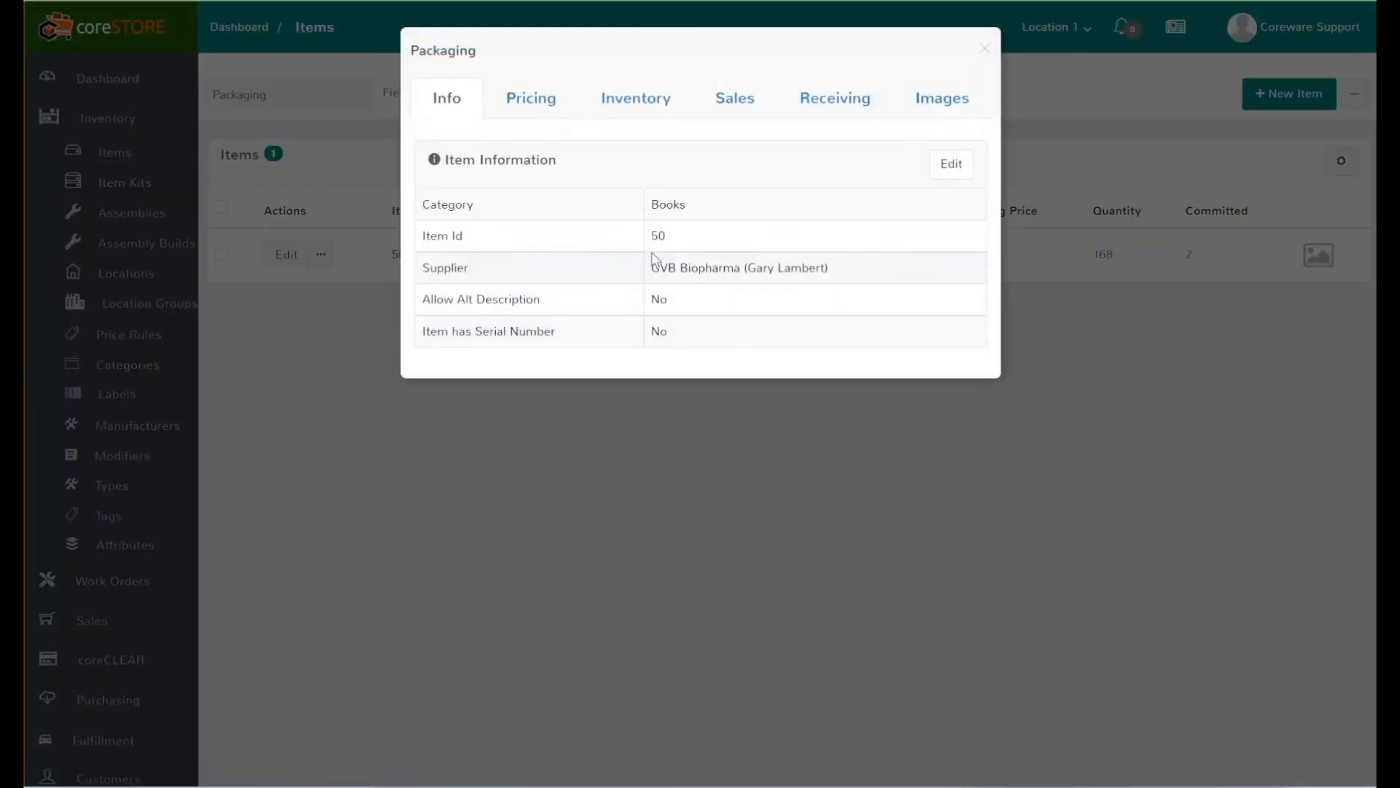
{"action": "left_click", "coordinate": [637, 99]}
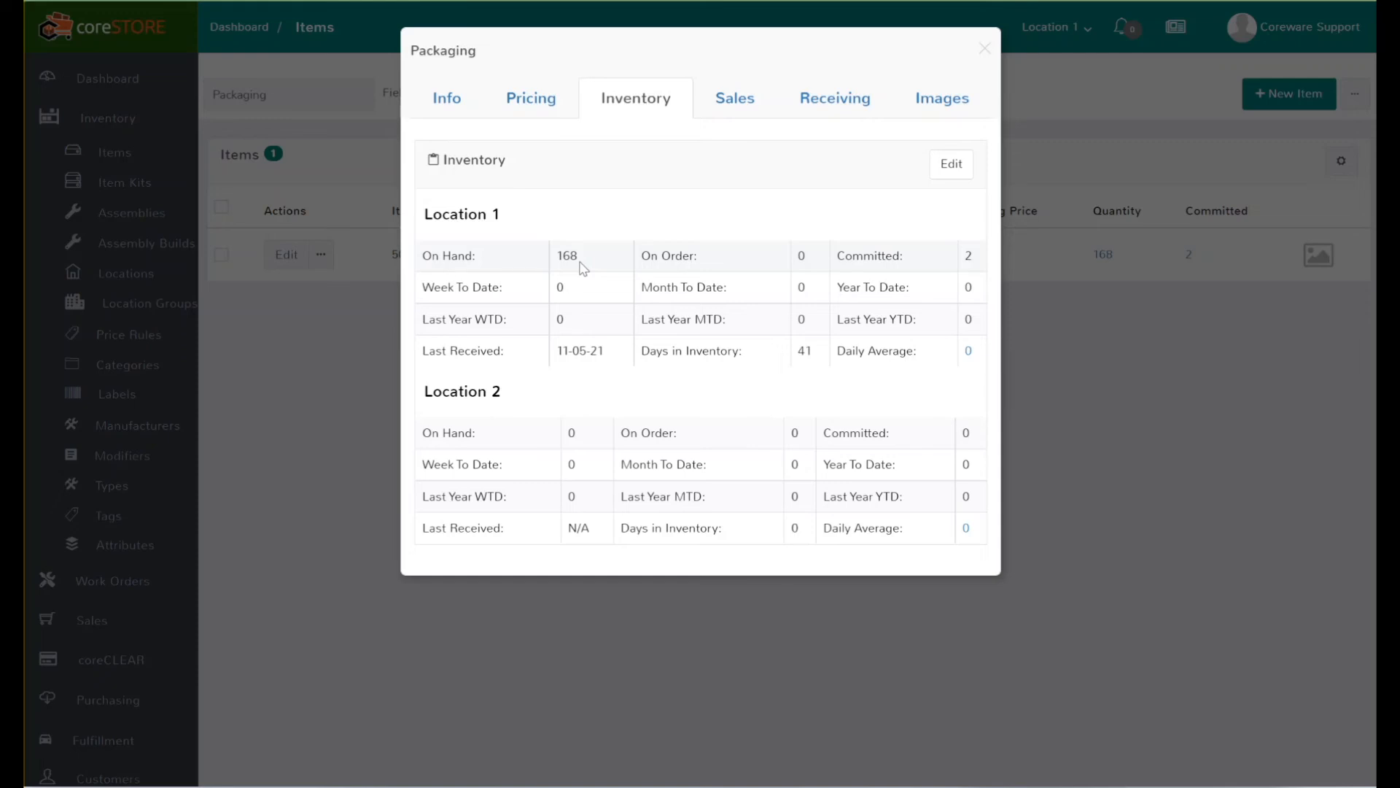
{"action": "left_click", "coordinate": [984, 50]}
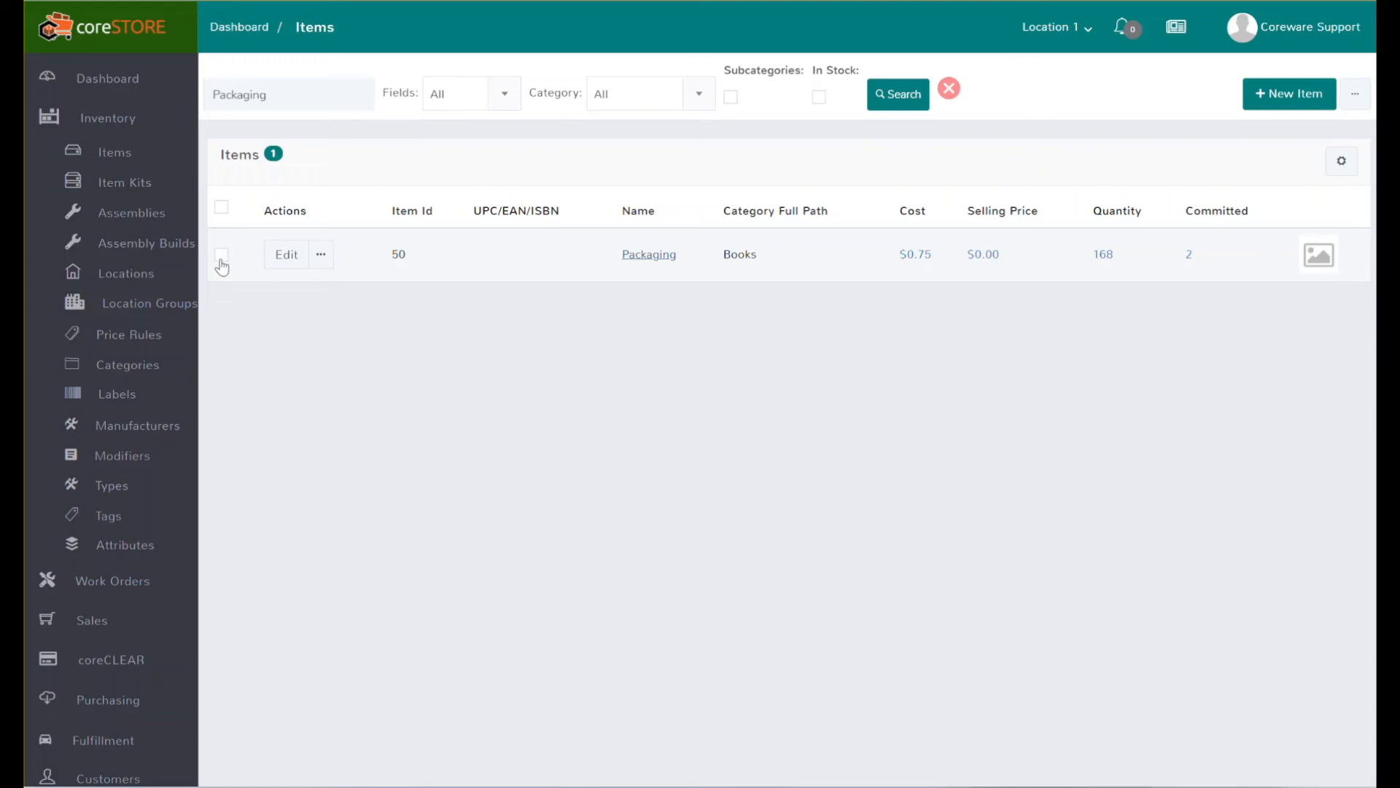
Return to the assembly builds and change the status of build 7 to Complete.
{"action": "left_click", "coordinate": [159, 245]}
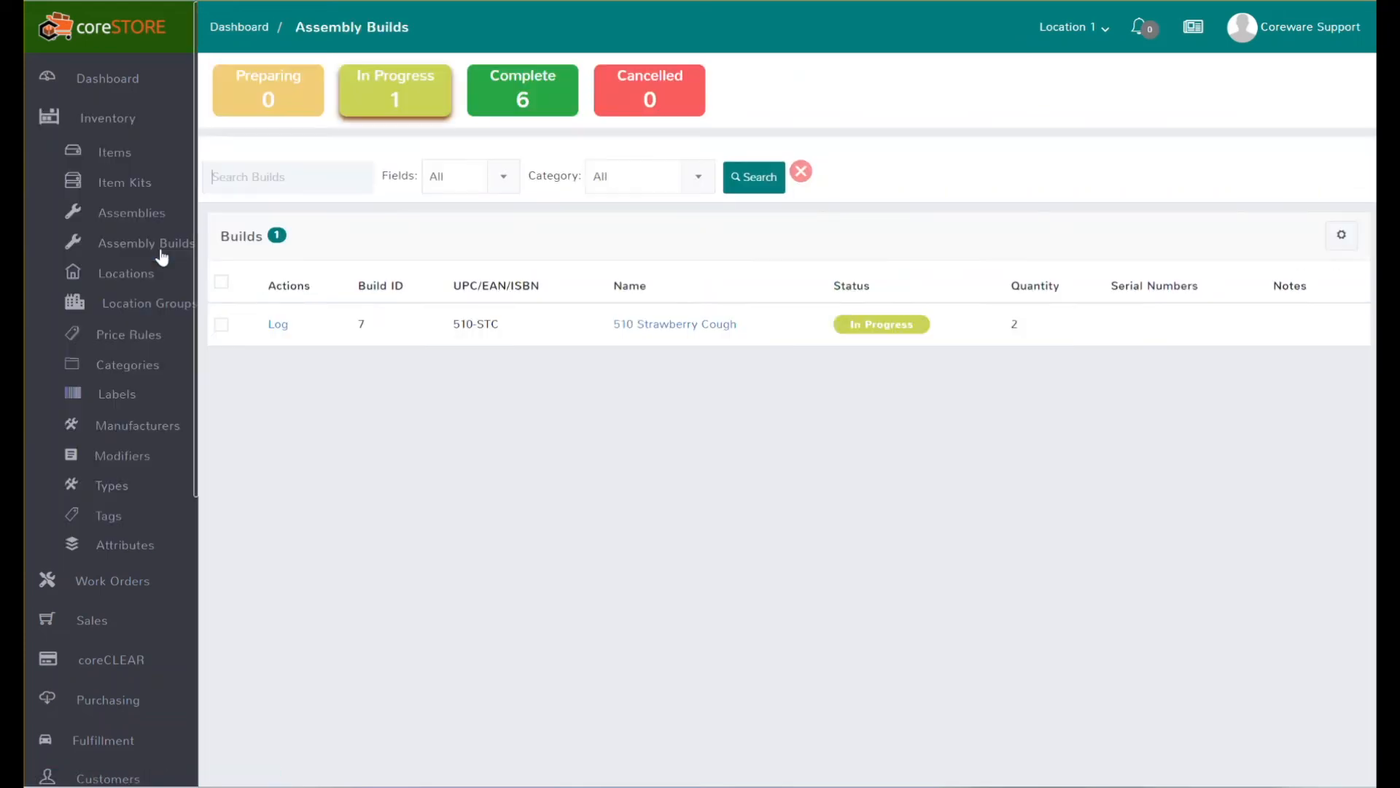
{"action": "left_click", "coordinate": [221, 324]}
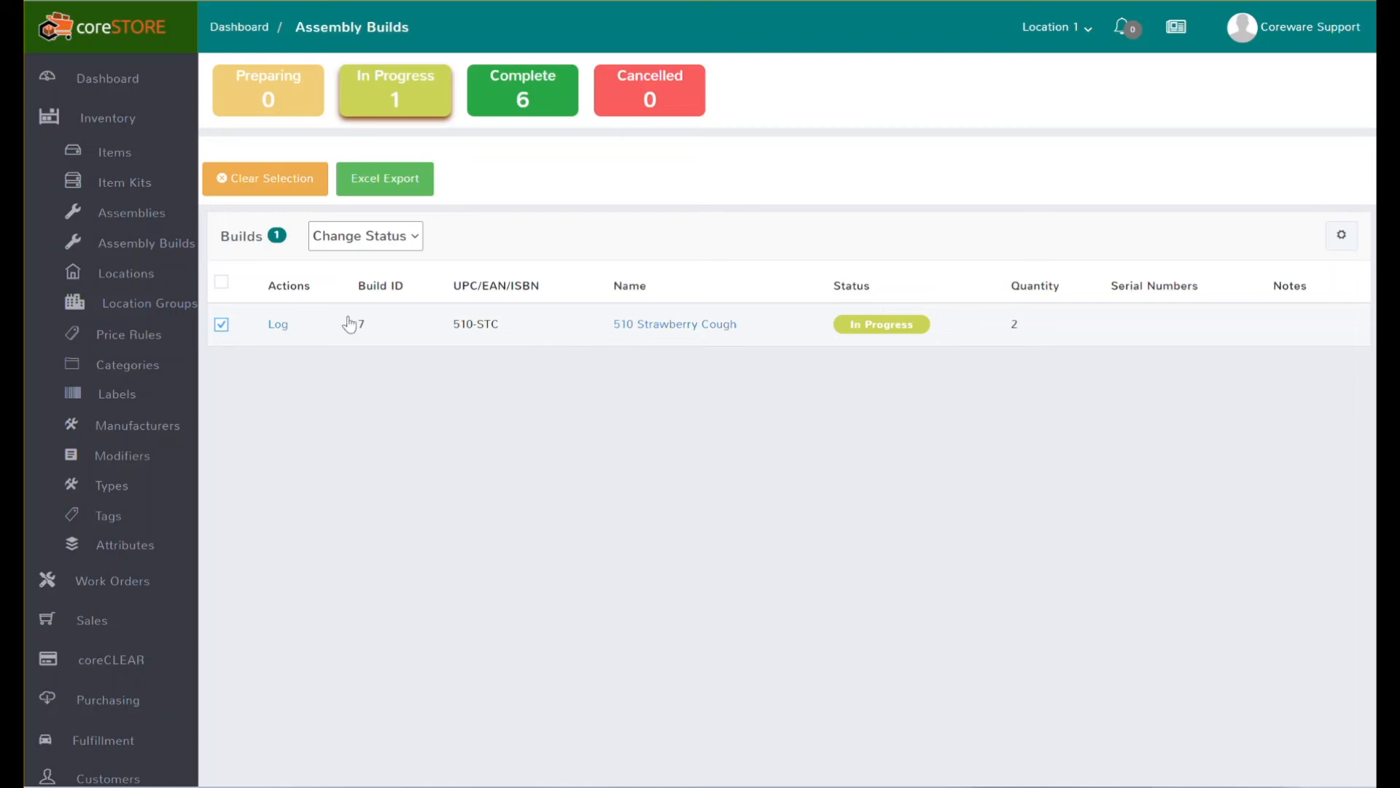
{"action": "left_click", "coordinate": [392, 235]}
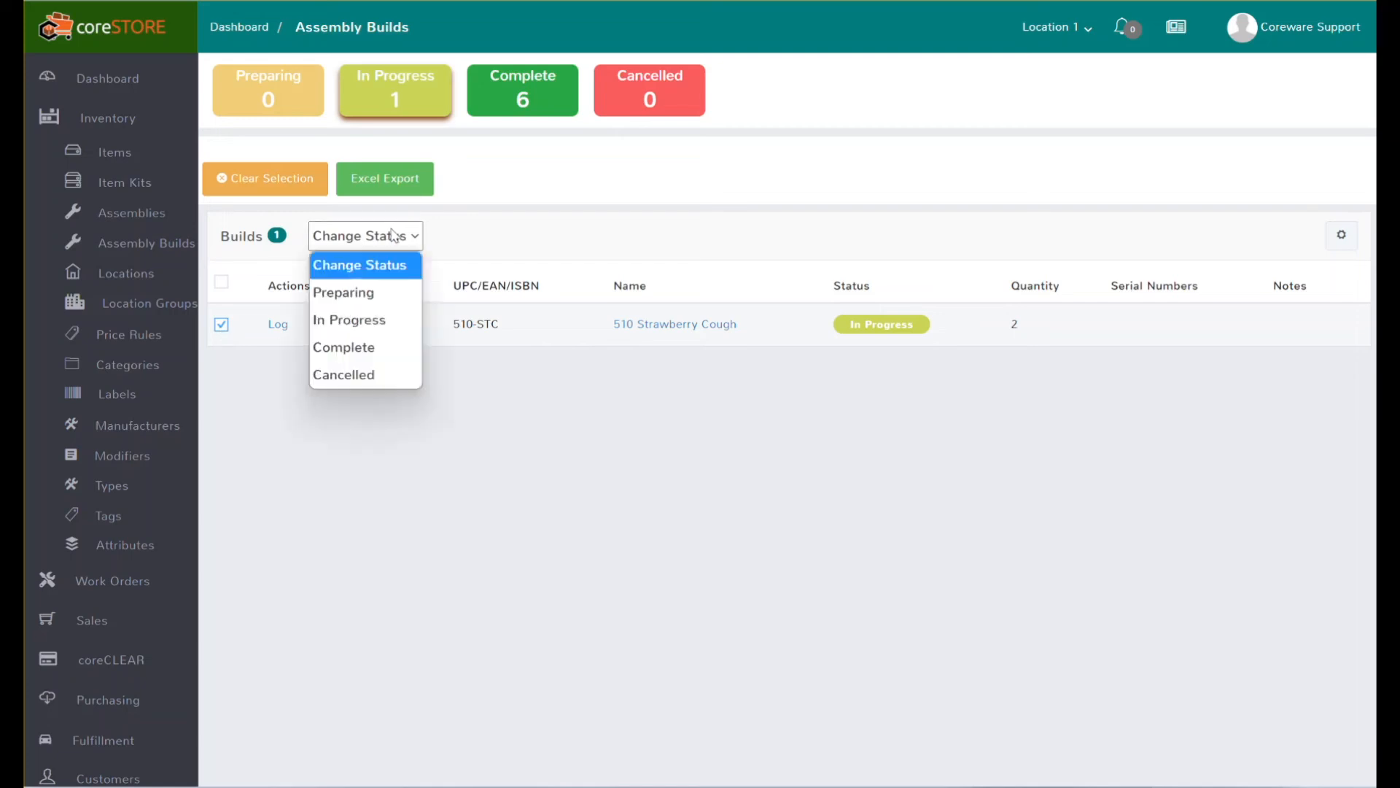
{"action": "left_click", "coordinate": [377, 344]}
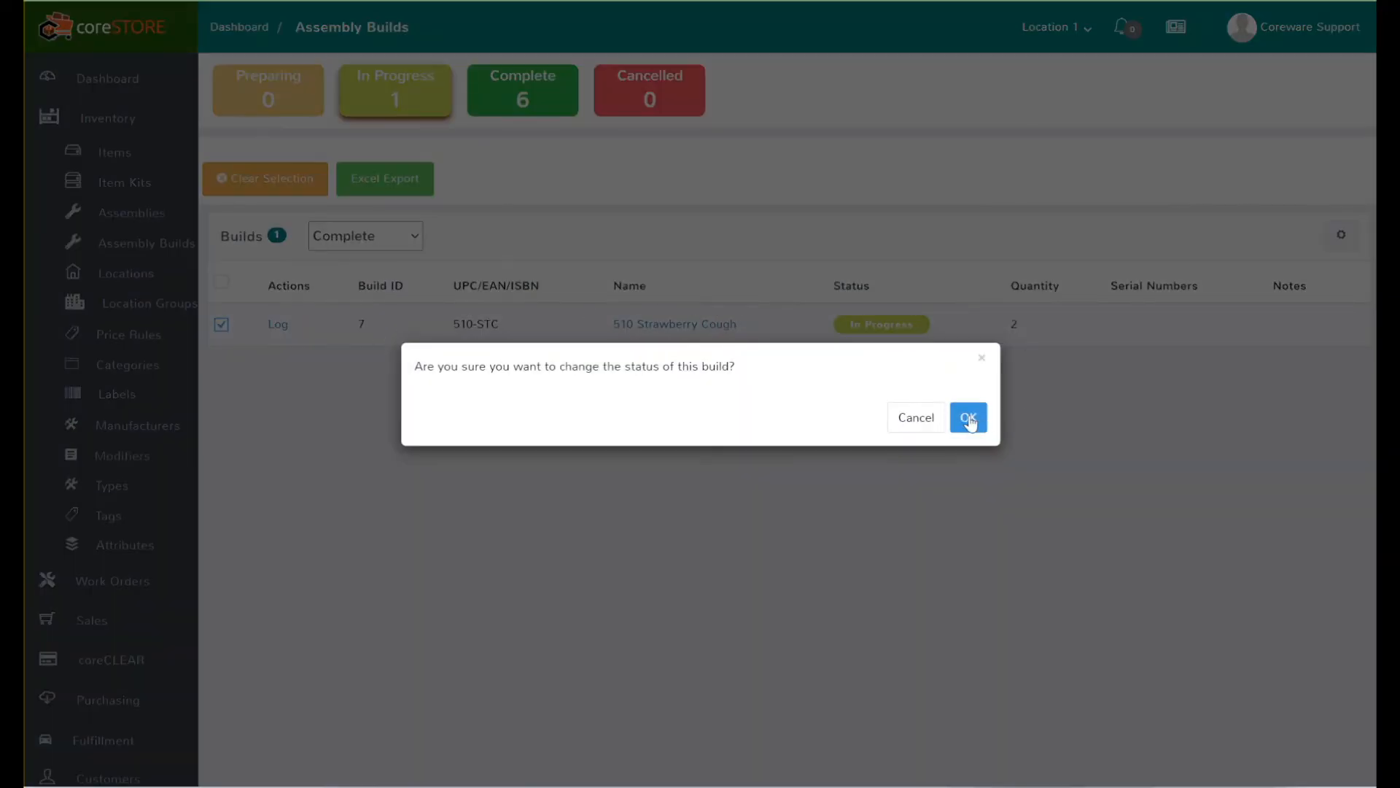
{"action": "left_click", "coordinate": [969, 417]}
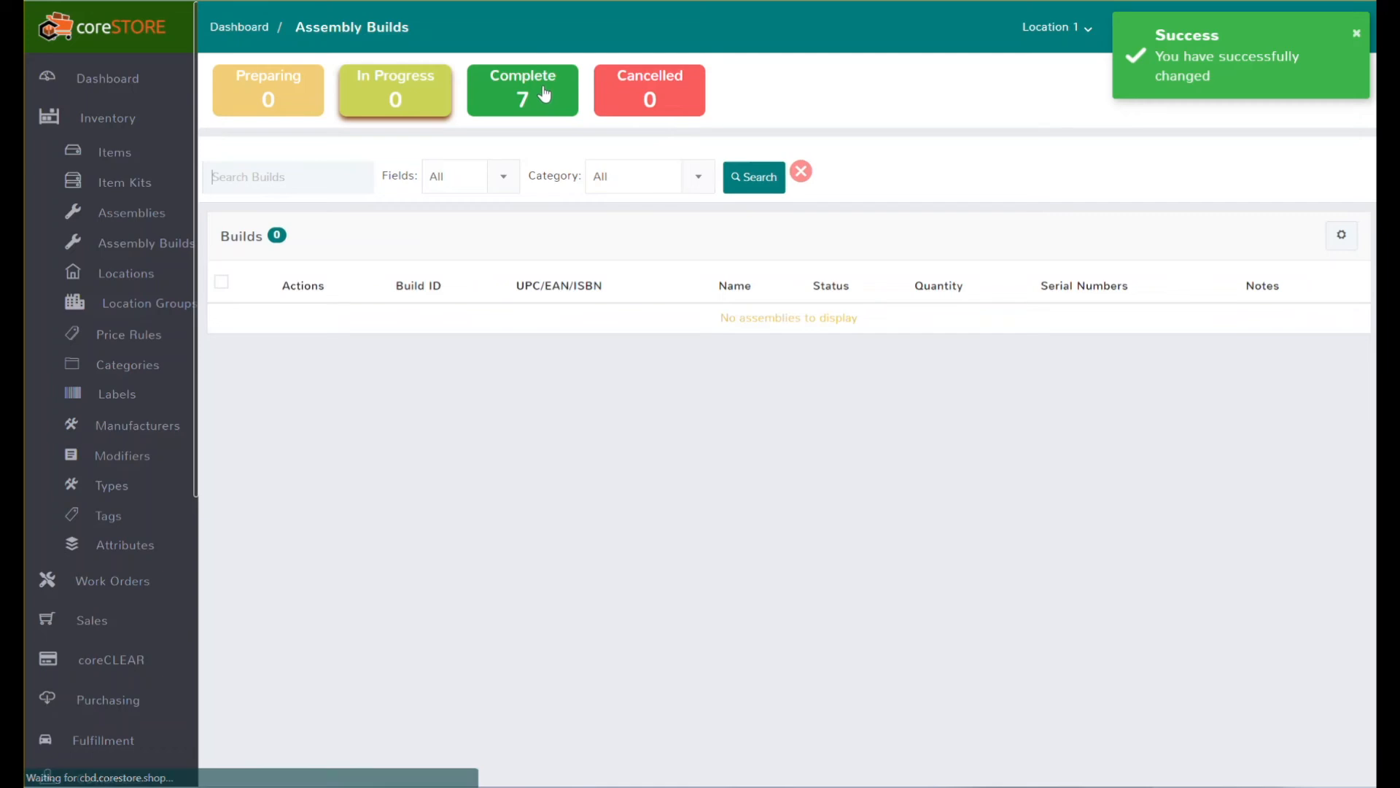
List the completed builds and check the 510 Strawberry Cough item's inventory by location from build 7.
{"action": "left_click", "coordinate": [544, 95]}
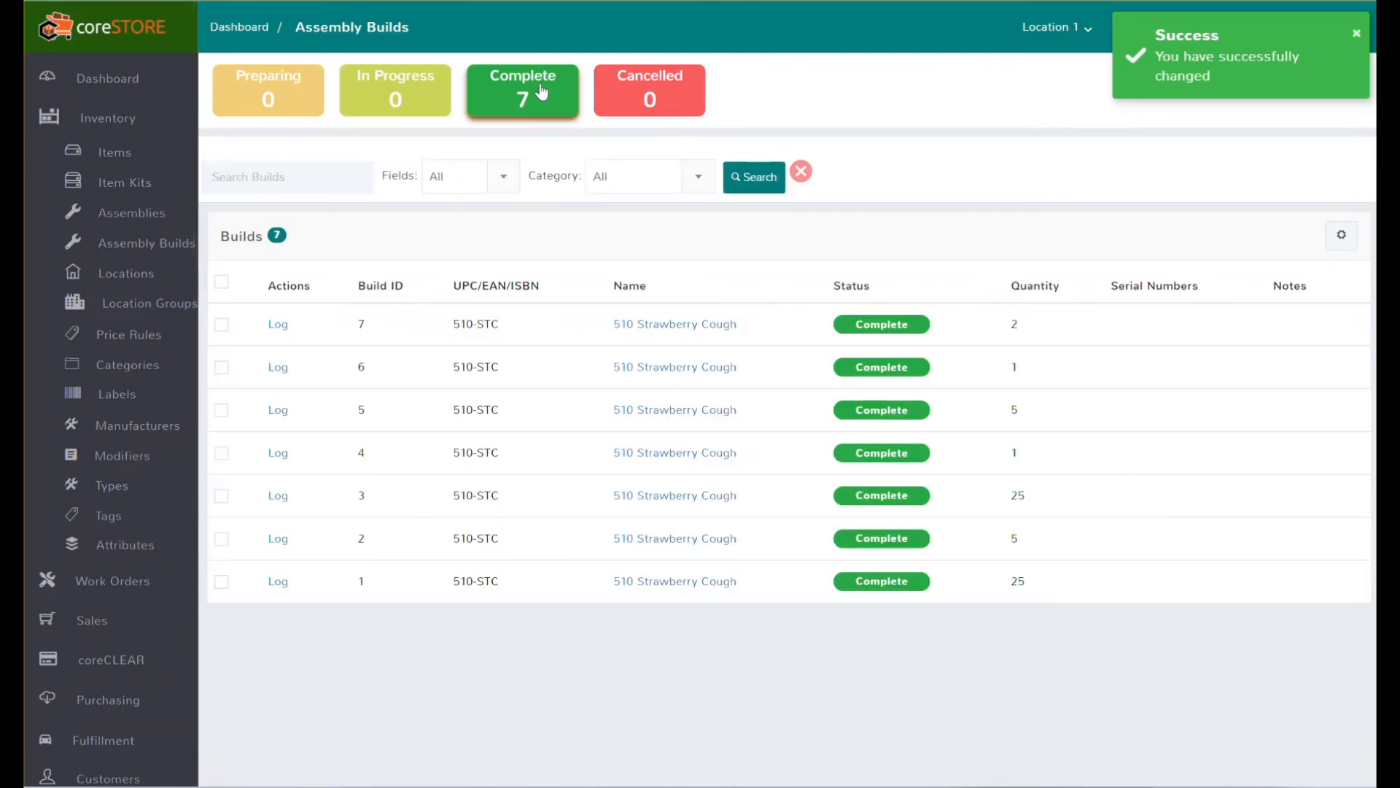
{"action": "left_click", "coordinate": [648, 326]}
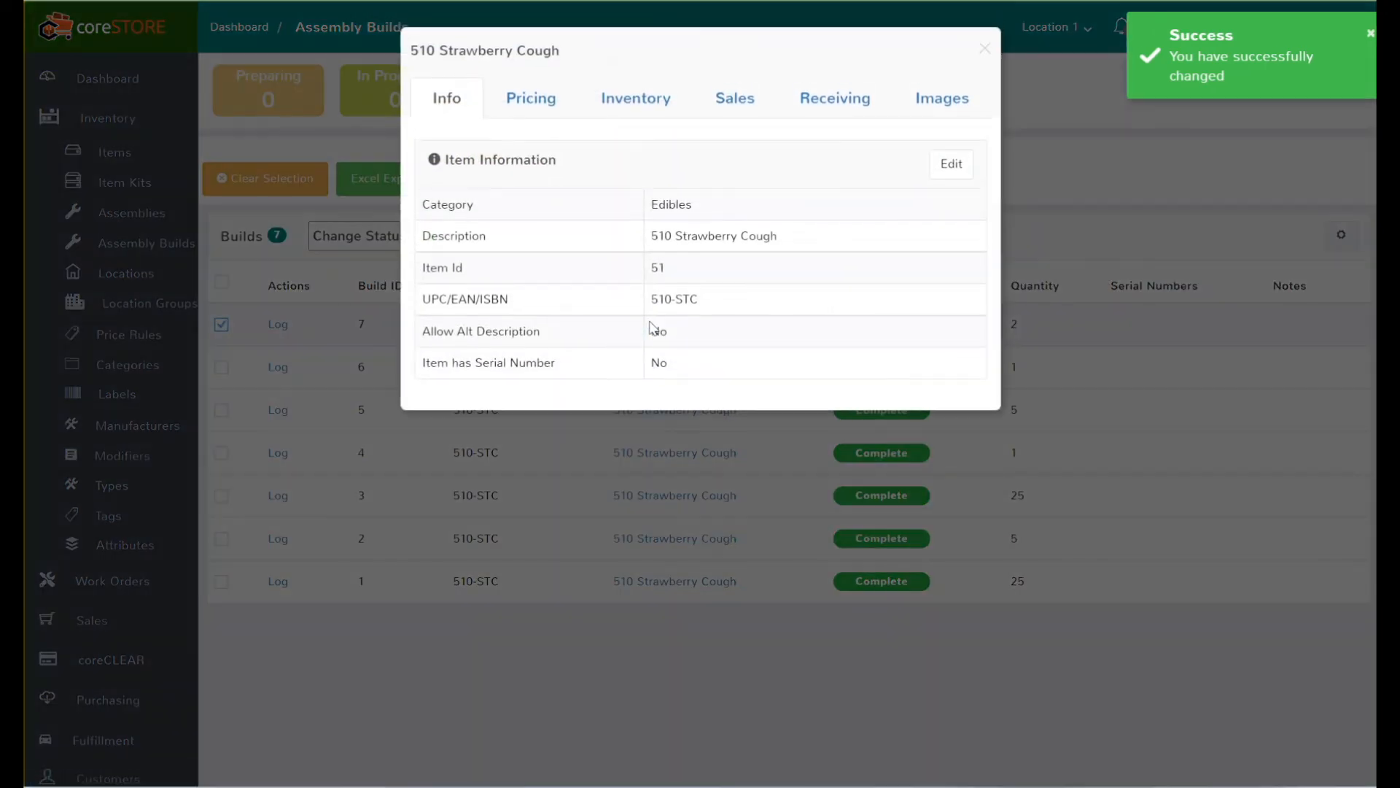
{"action": "left_click", "coordinate": [636, 109]}
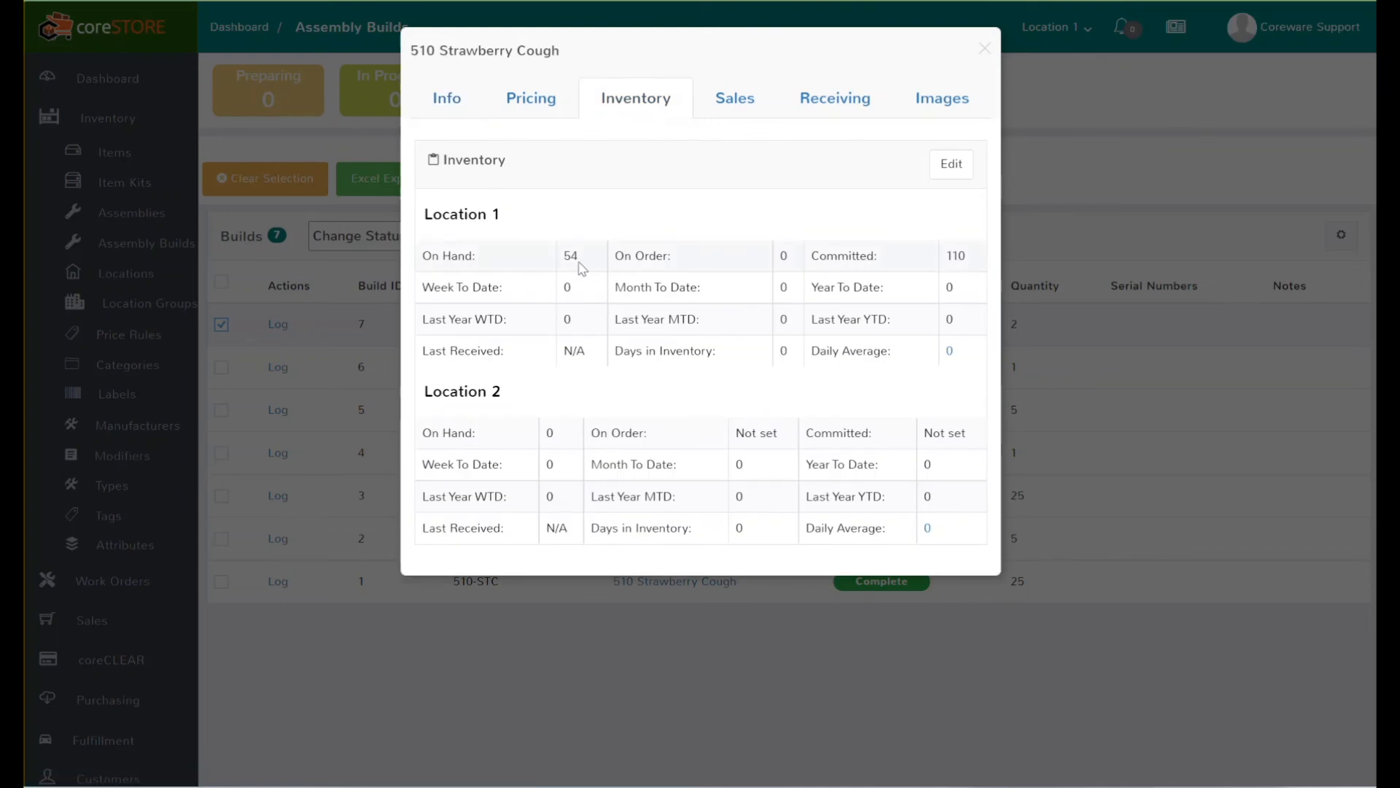
{"action": "left_click", "coordinate": [611, 623]}
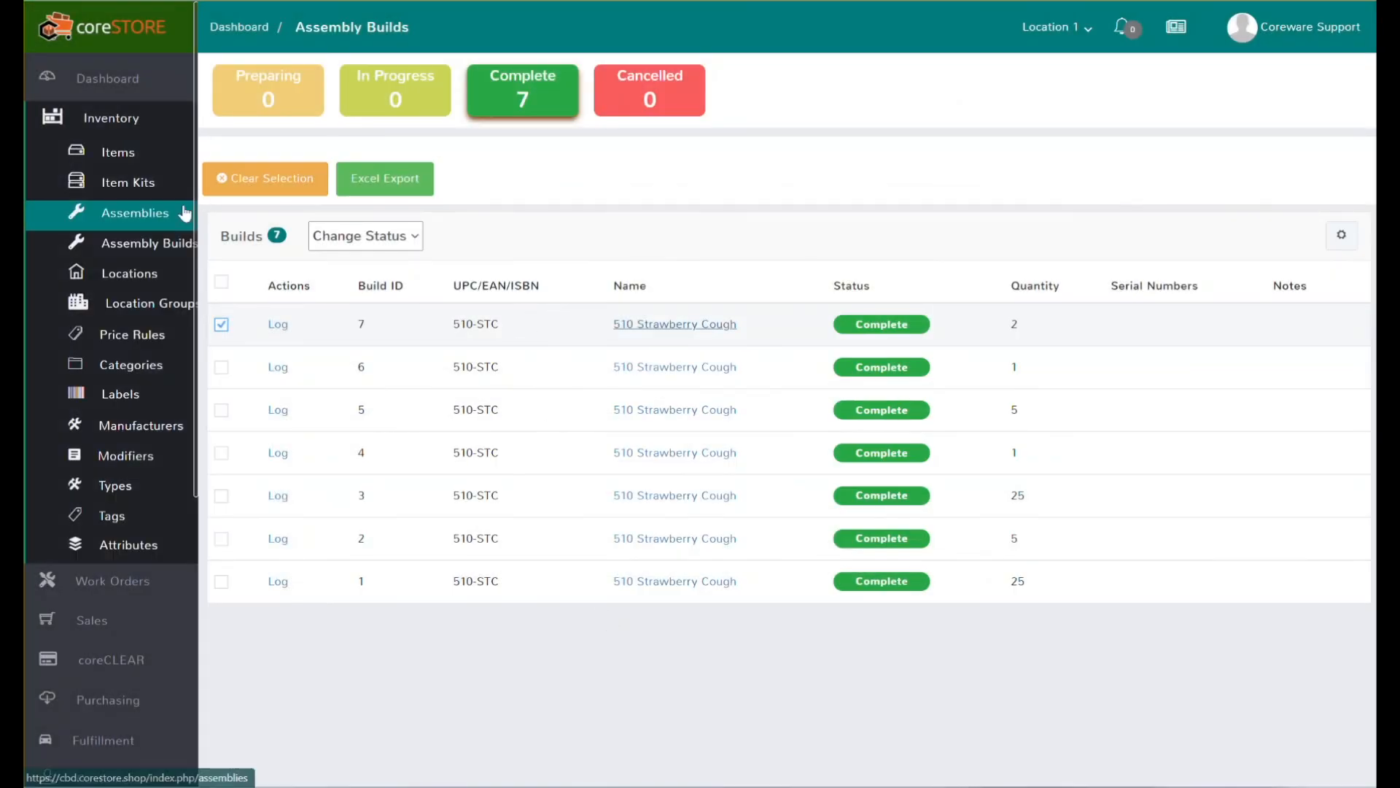
Check the Packaging component's inventory by location from the items list after completing the build.
{"action": "left_click", "coordinate": [143, 162]}
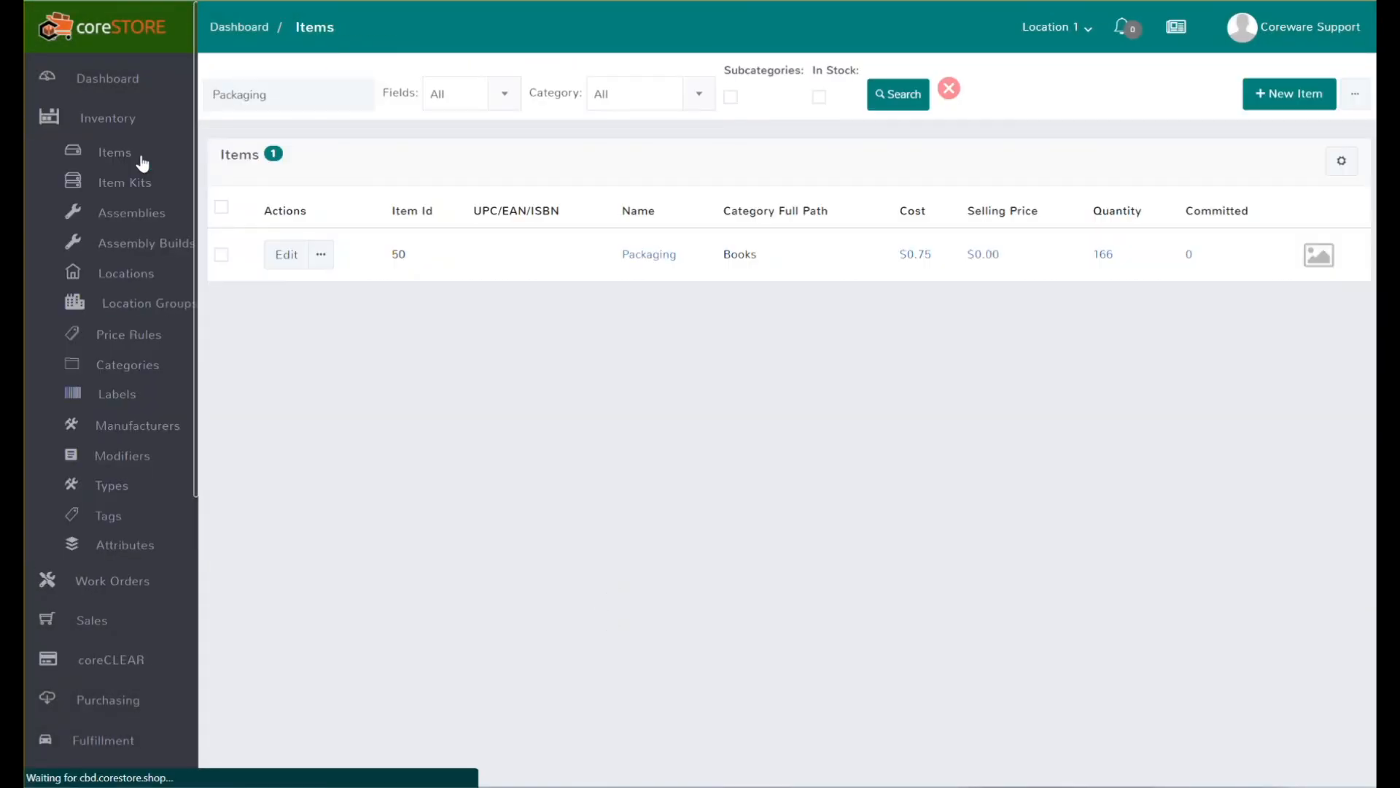
{"action": "left_click", "coordinate": [656, 255]}
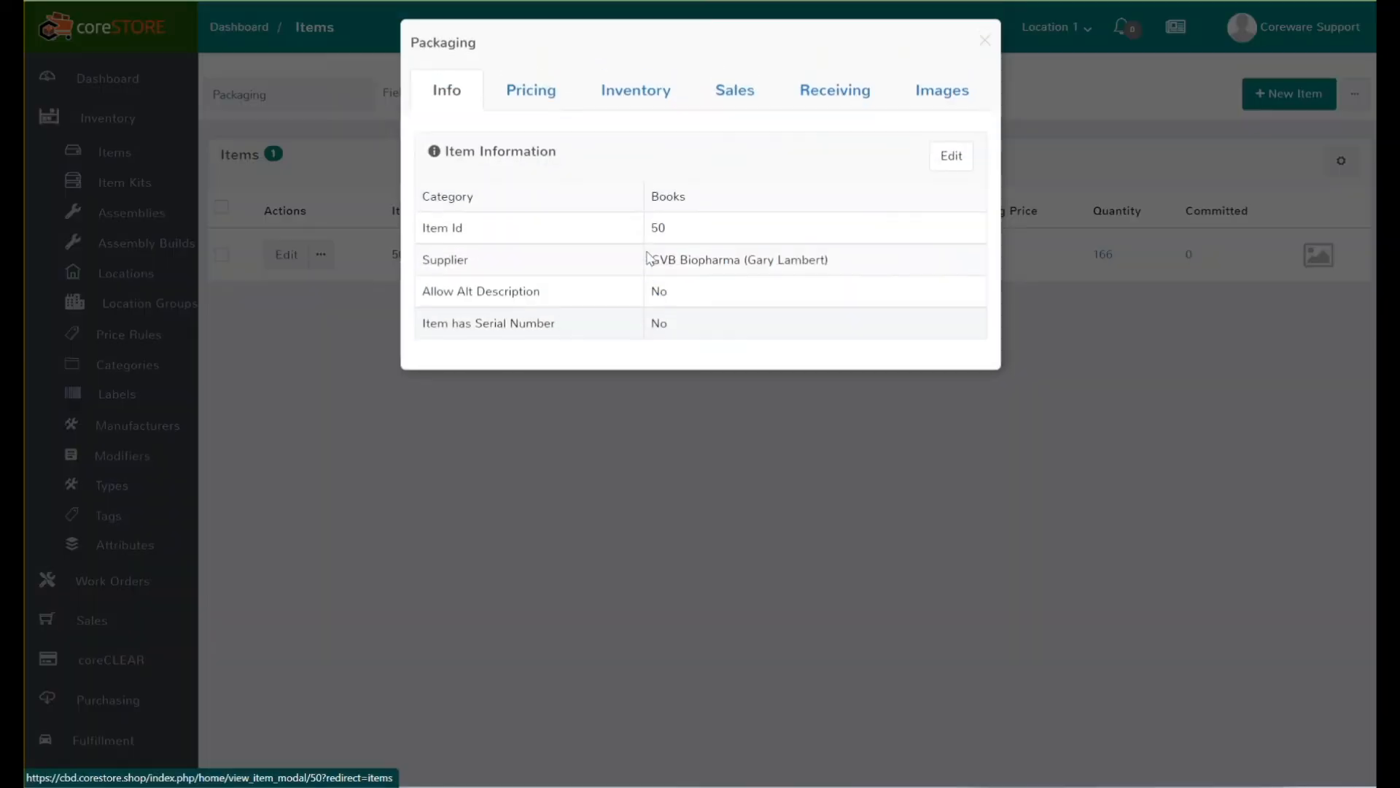
{"action": "left_click", "coordinate": [640, 103]}
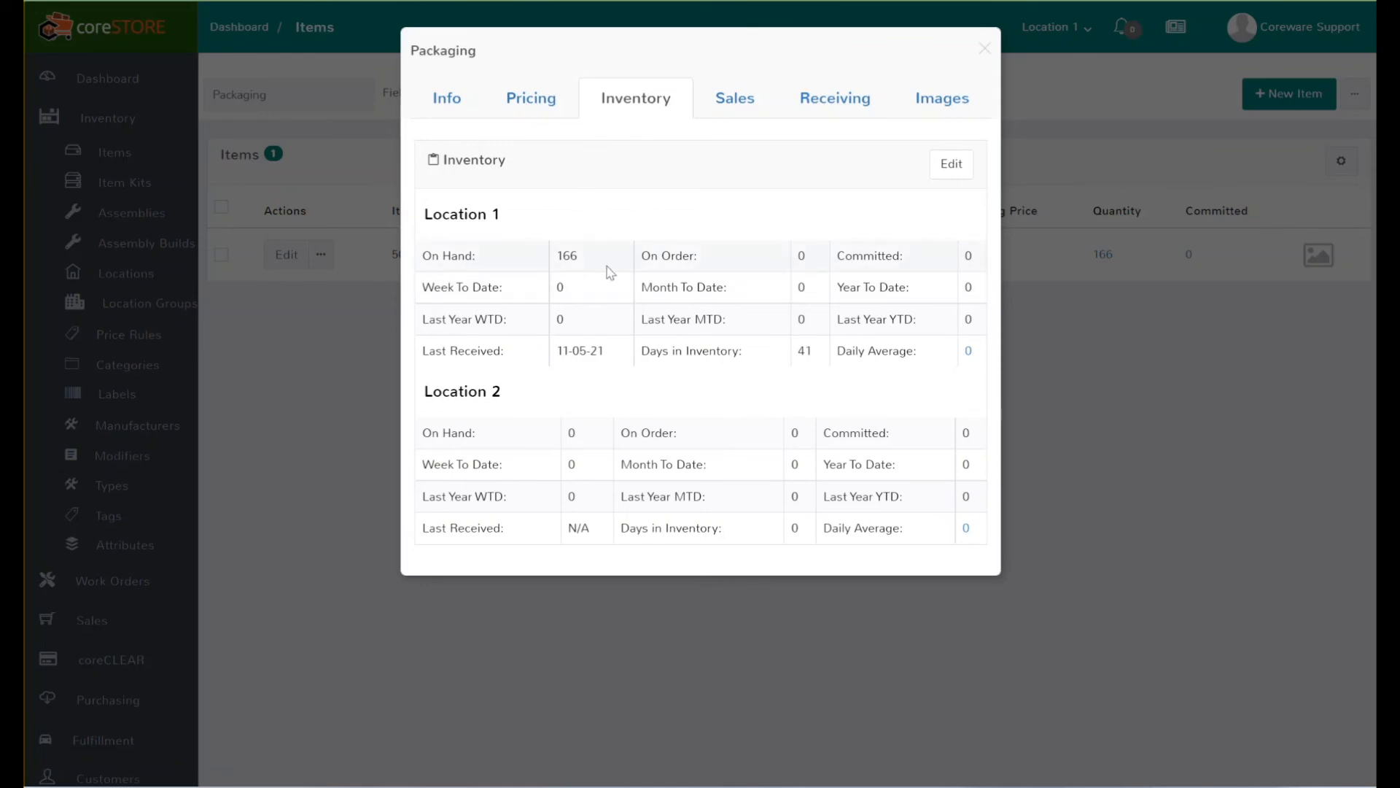
{"action": "left_click", "coordinate": [985, 47]}
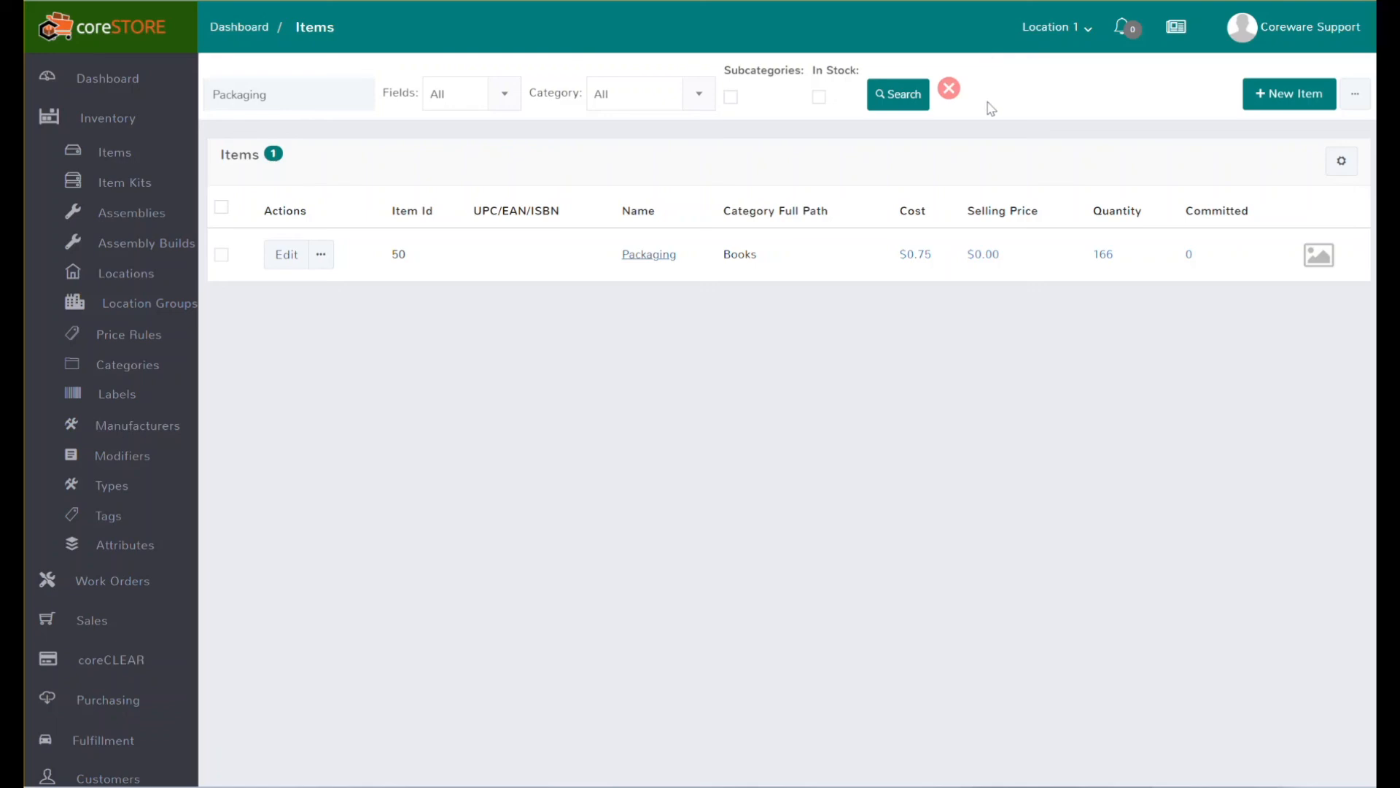
Review the status change log of build 7 in the assembly builds list.
{"action": "left_click", "coordinate": [142, 248]}
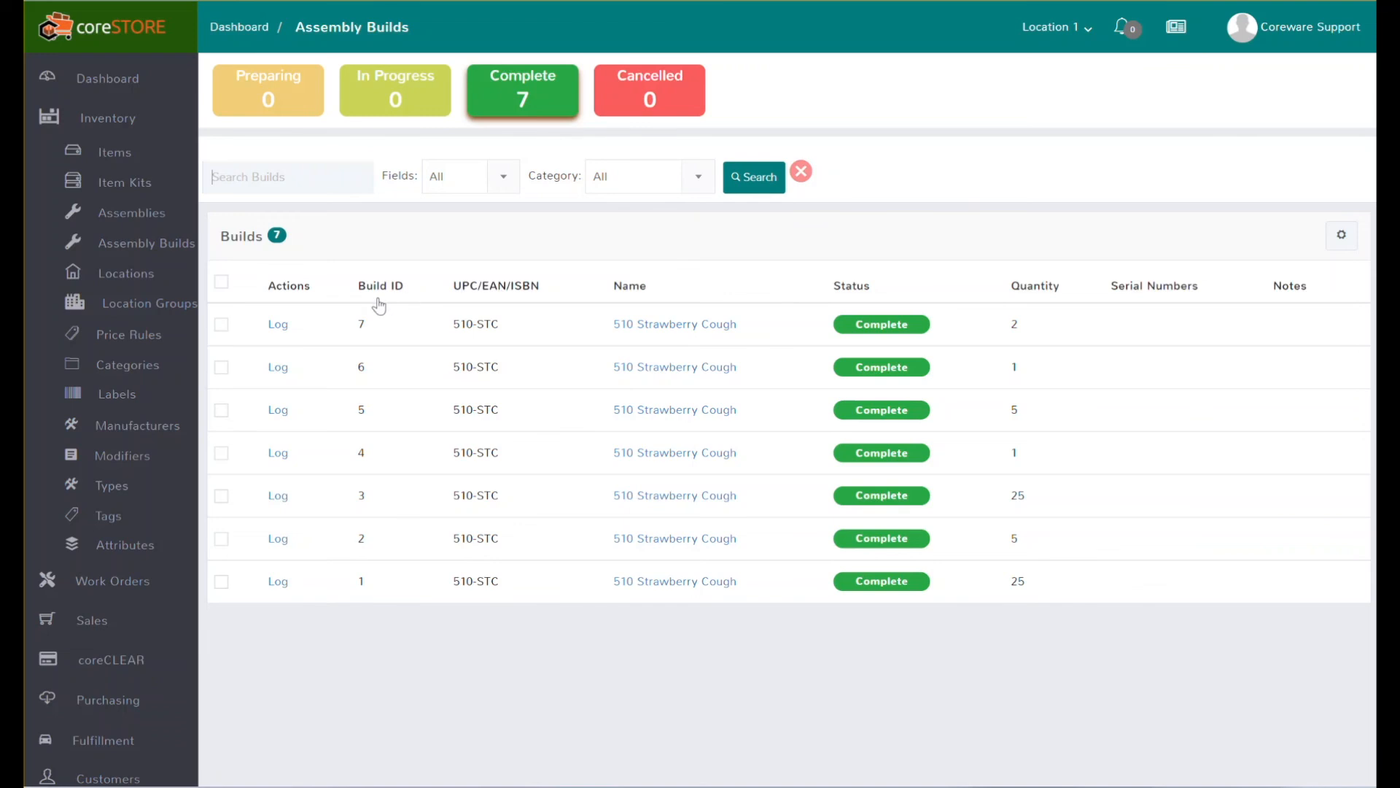
{"action": "left_click", "coordinate": [282, 325]}
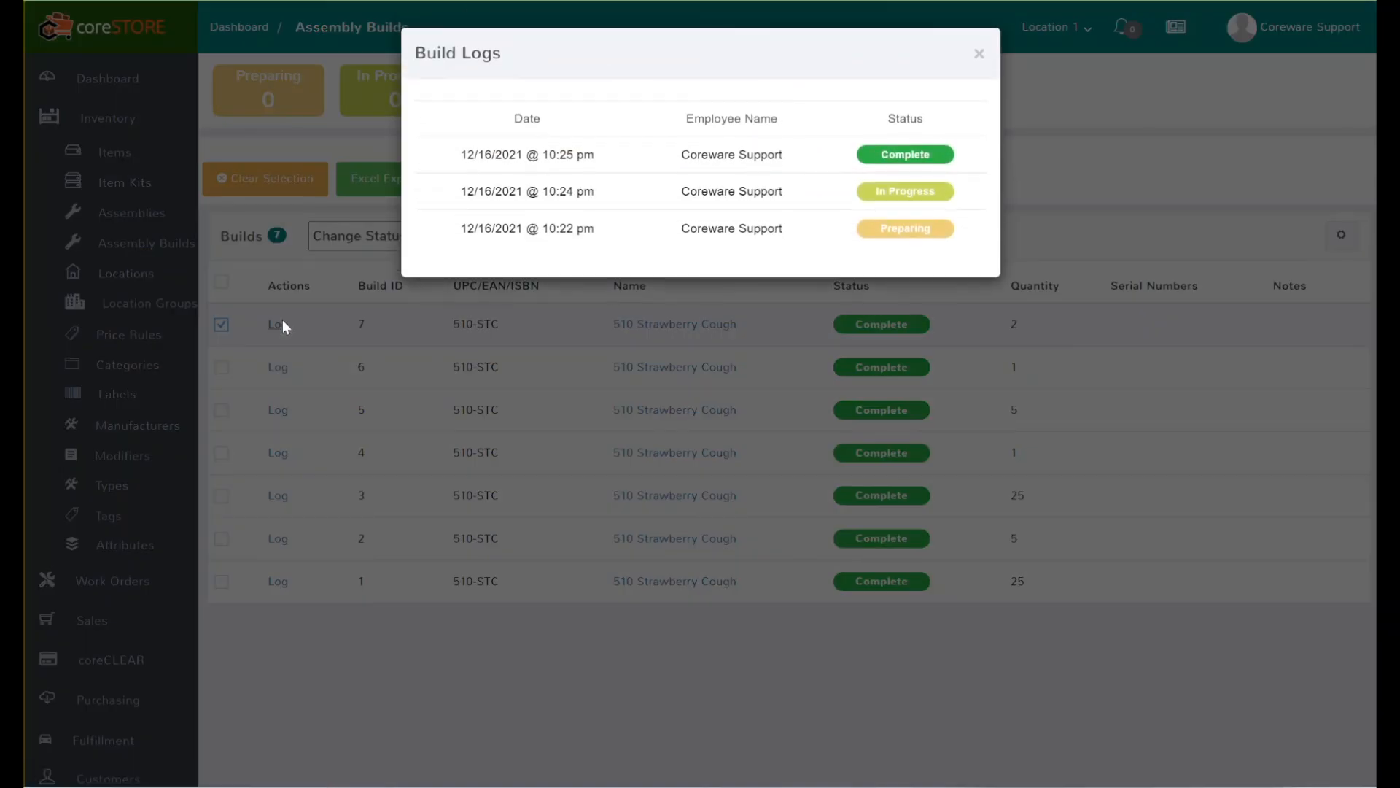